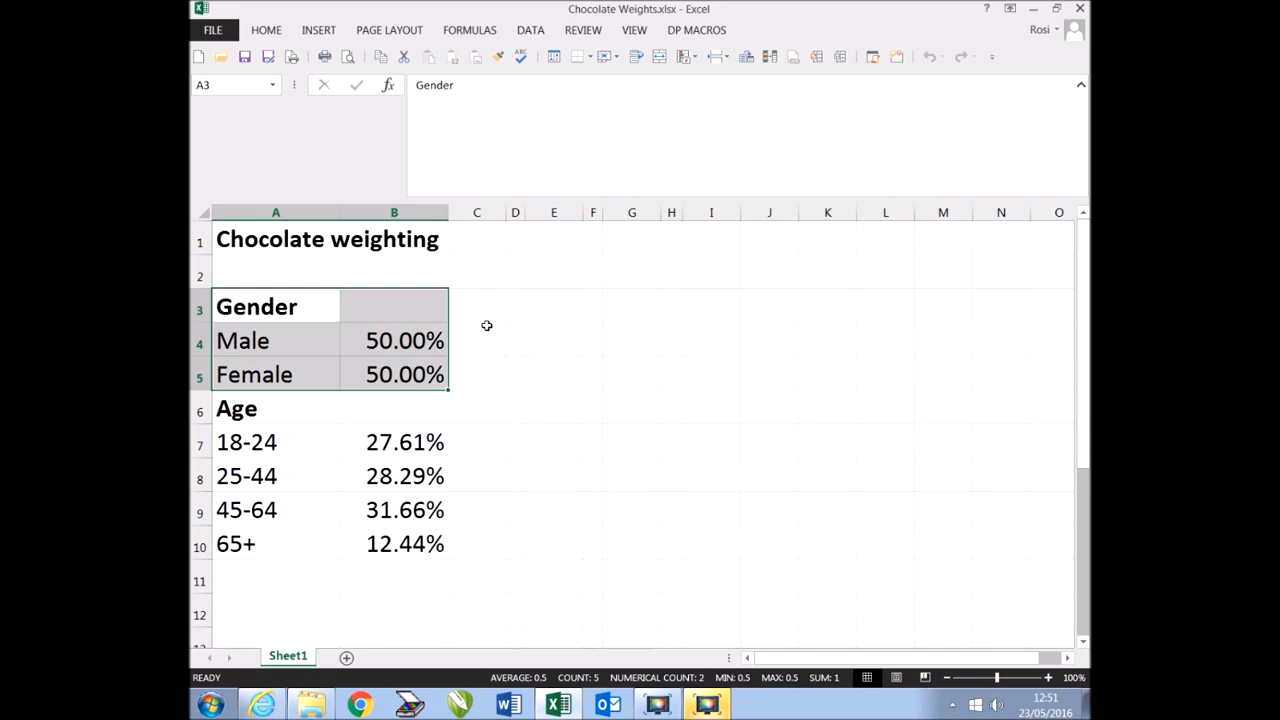
Review the gender and age weighting percentages and the numbered weighting procedure in the Chocolate Weights workbook
{"action": "left_click_drag", "start_coordinate": [291, 409], "coordinate": [404, 532]}
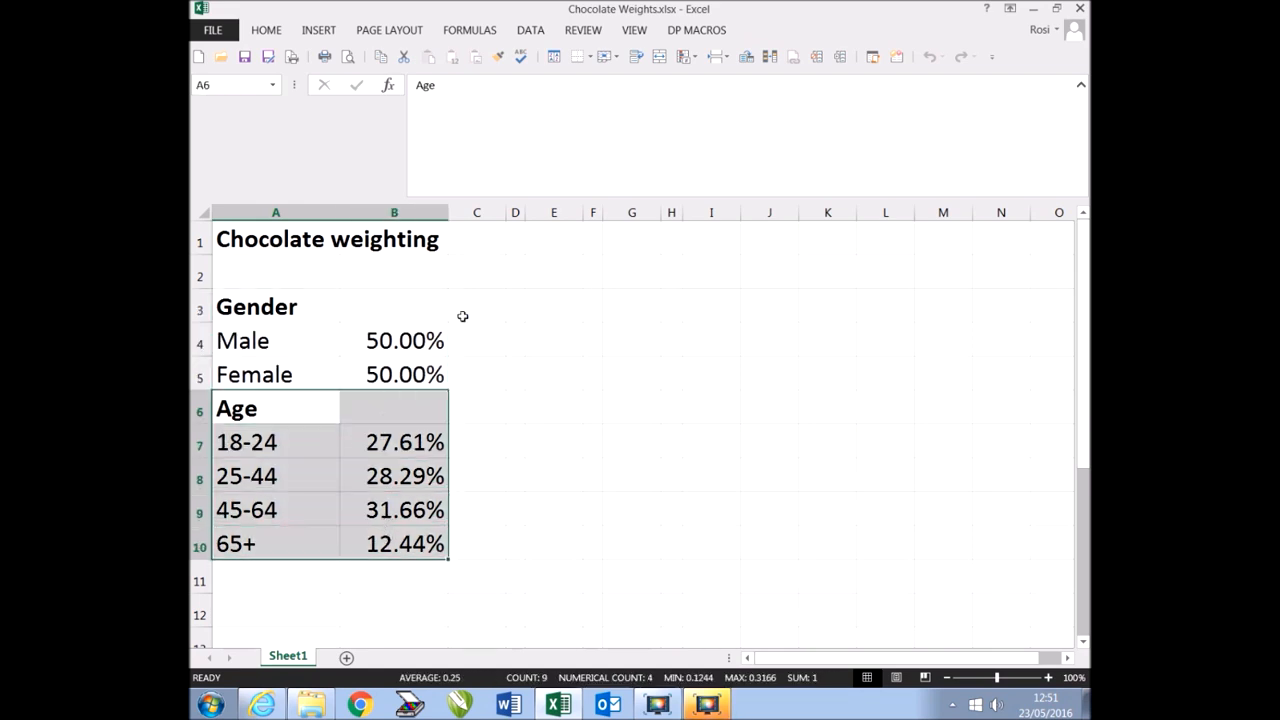
{"action": "left_click", "coordinate": [254, 265]}
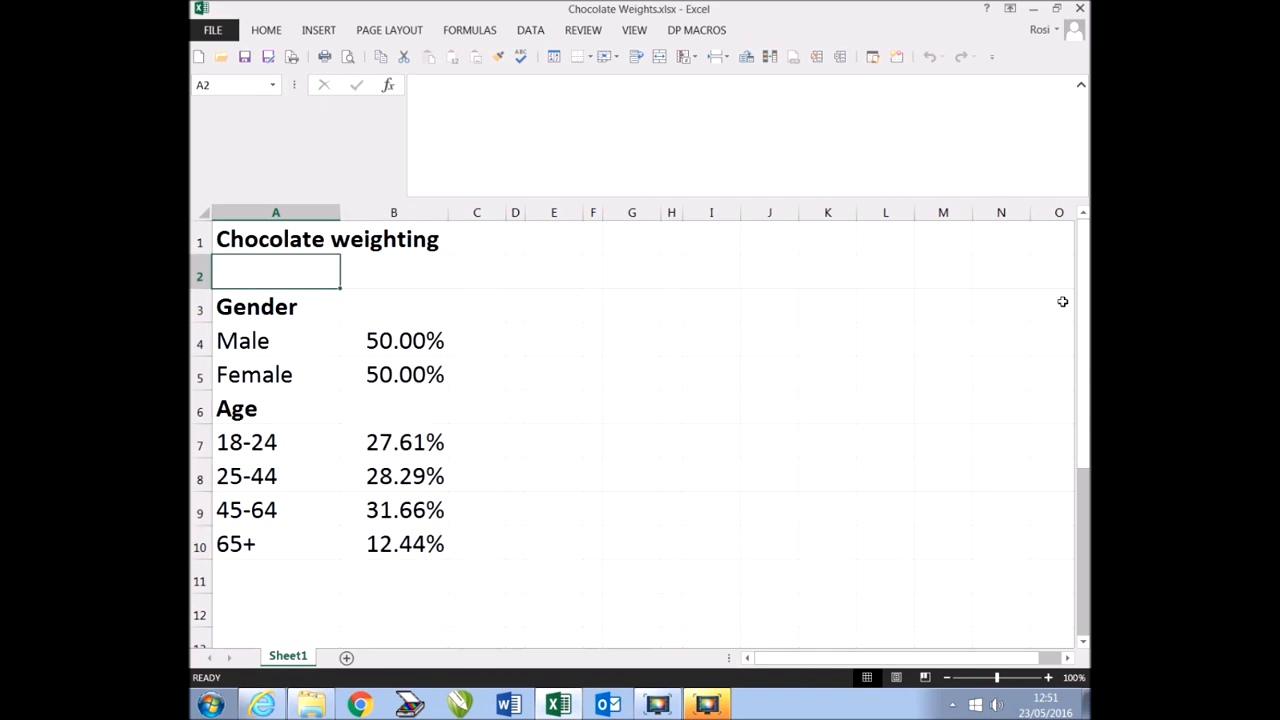
{"action": "left_click_drag", "start_coordinate": [1082, 292], "coordinate": [1081, 347]}
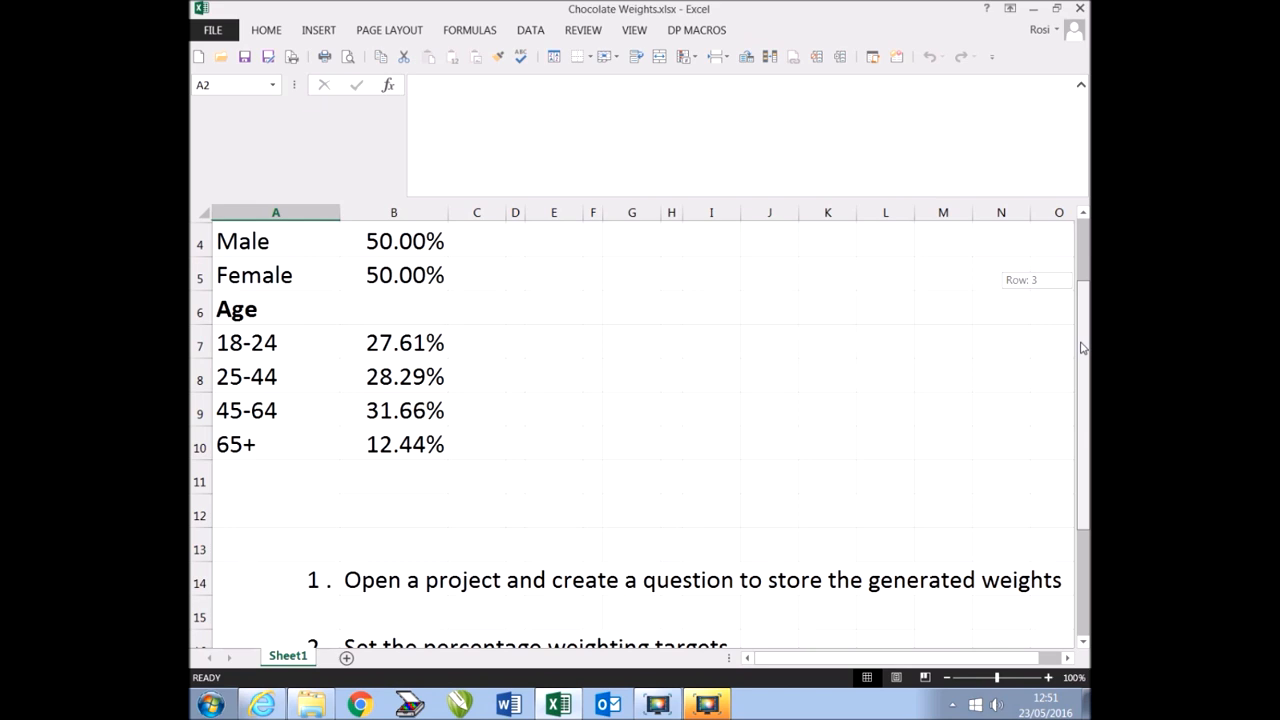
{"action": "left_click_drag", "start_coordinate": [1082, 347], "coordinate": [1082, 370]}
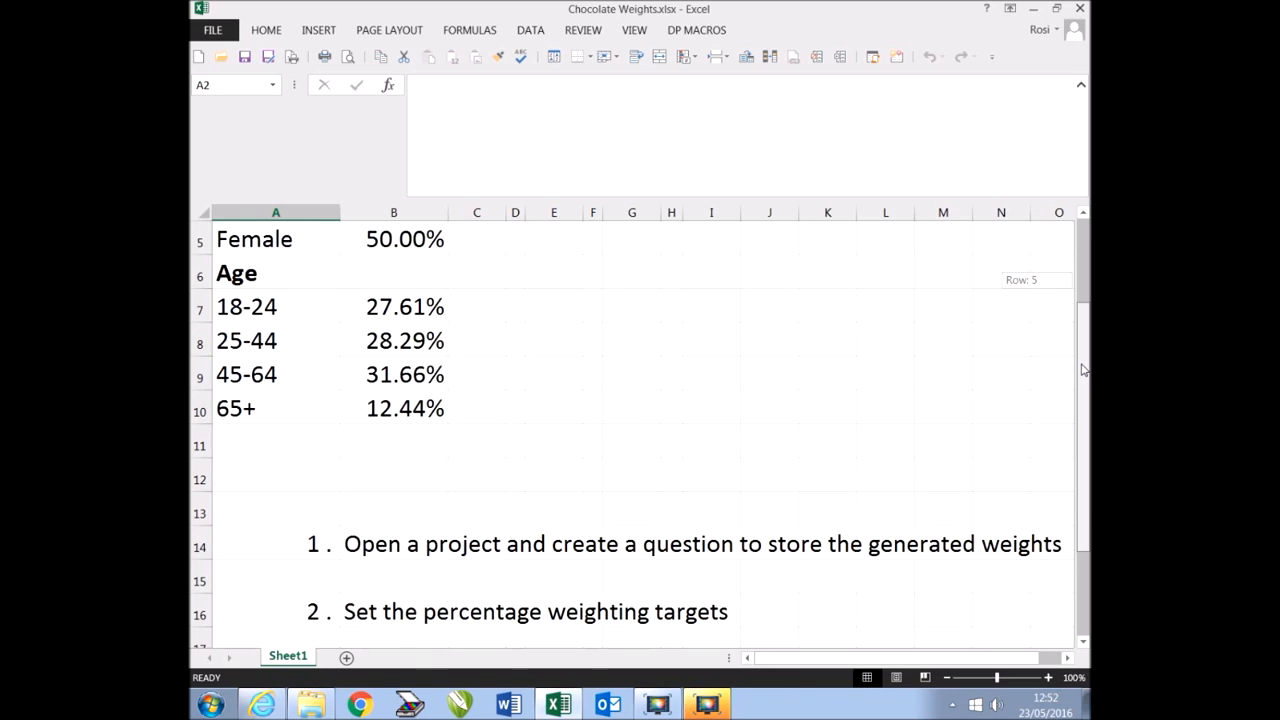
{"action": "left_click_drag", "start_coordinate": [1082, 370], "coordinate": [1082, 409]}
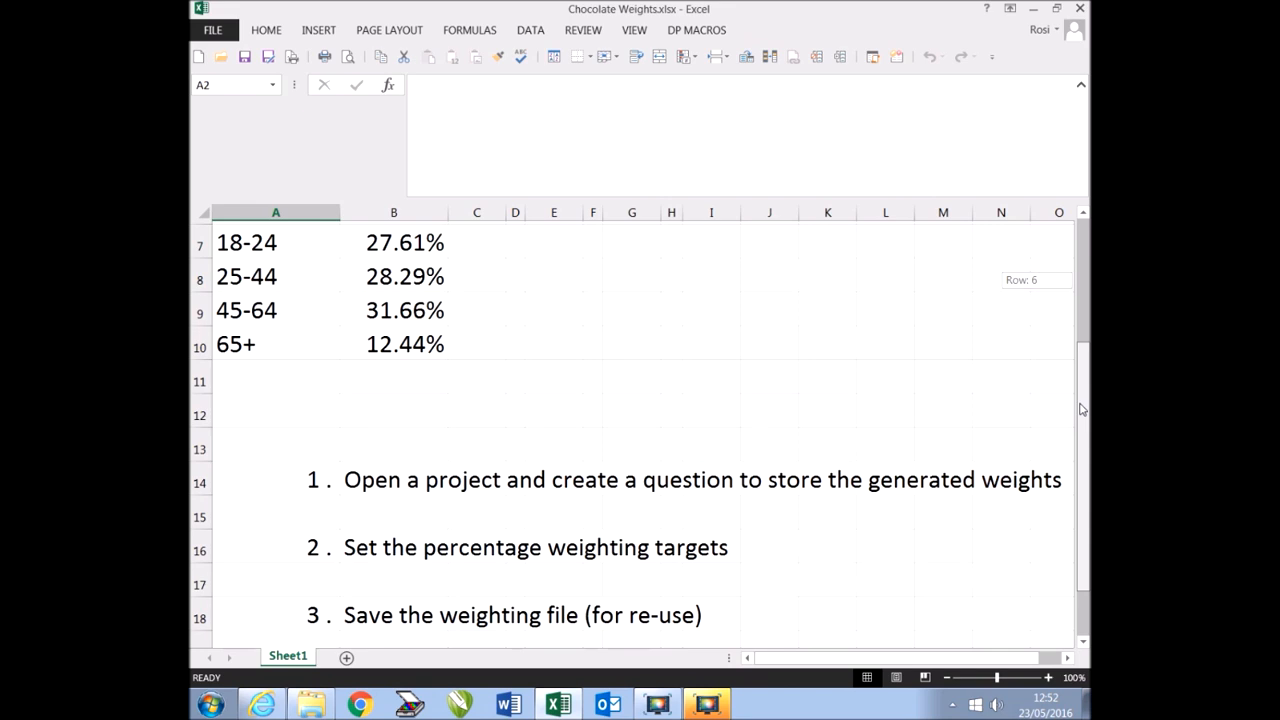
{"action": "left_click_drag", "start_coordinate": [1081, 409], "coordinate": [1081, 421]}
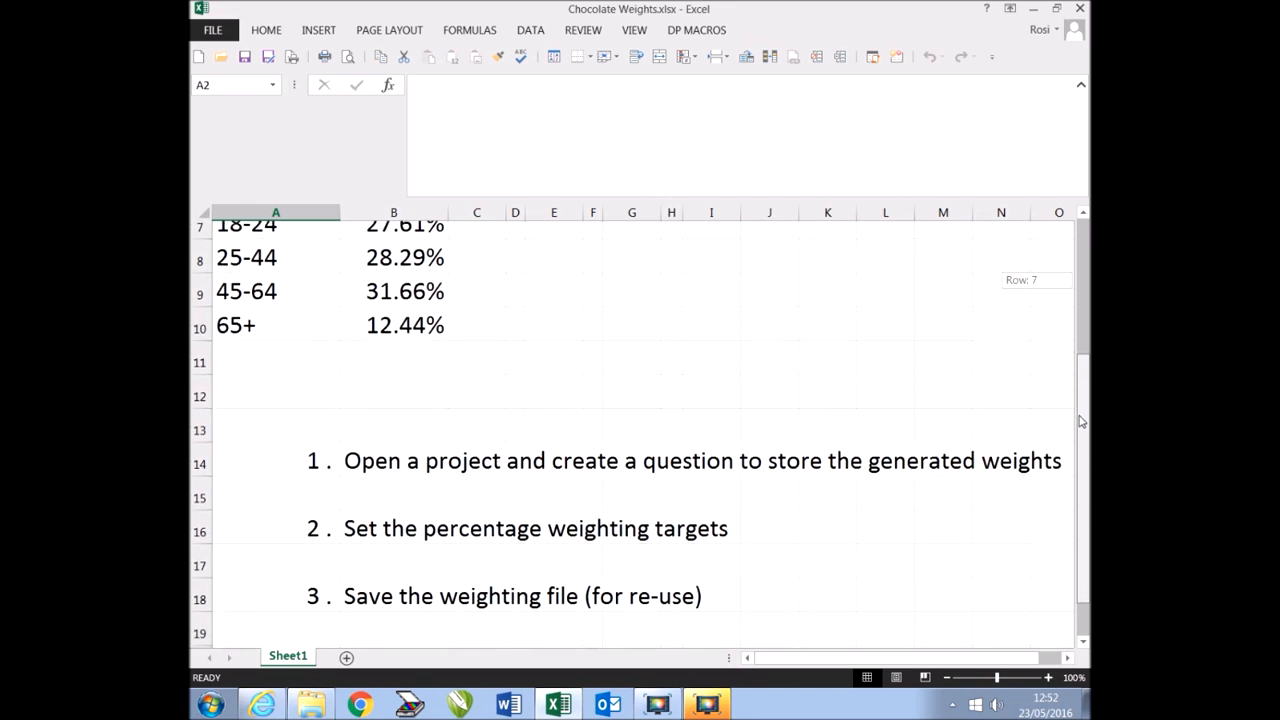
{"action": "left_click_drag", "start_coordinate": [1081, 421], "coordinate": [1081, 455]}
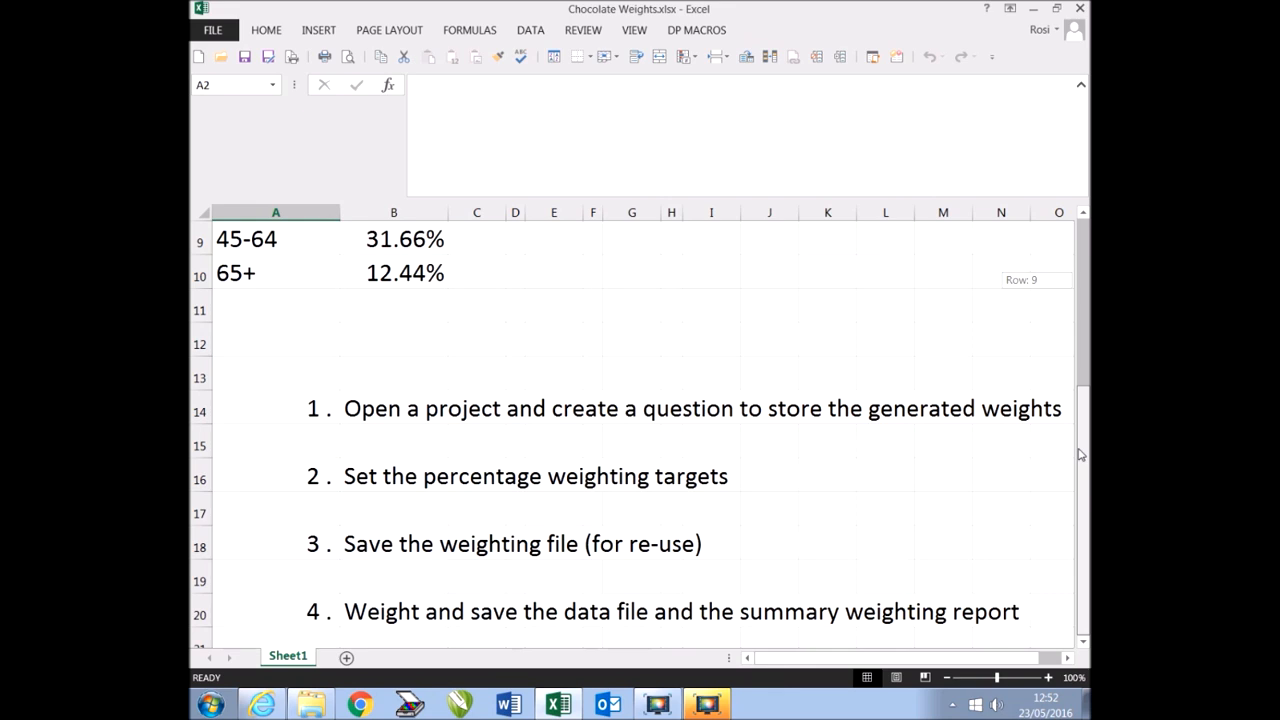
{"action": "left_click_drag", "start_coordinate": [1081, 455], "coordinate": [1077, 258]}
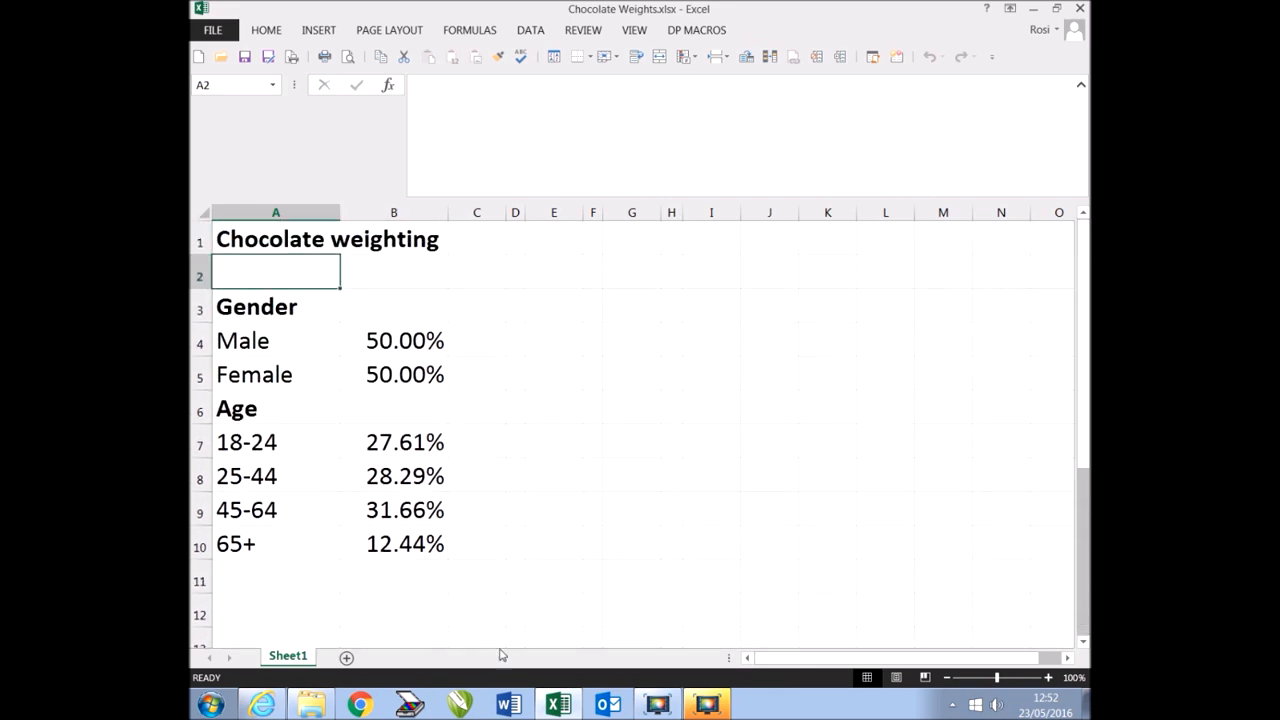
Open the Chocolate Master.qdf project from the Chocolate Survey folder and load Chocolate Data.asc for weighting
{"action": "left_click", "coordinate": [327, 709]}
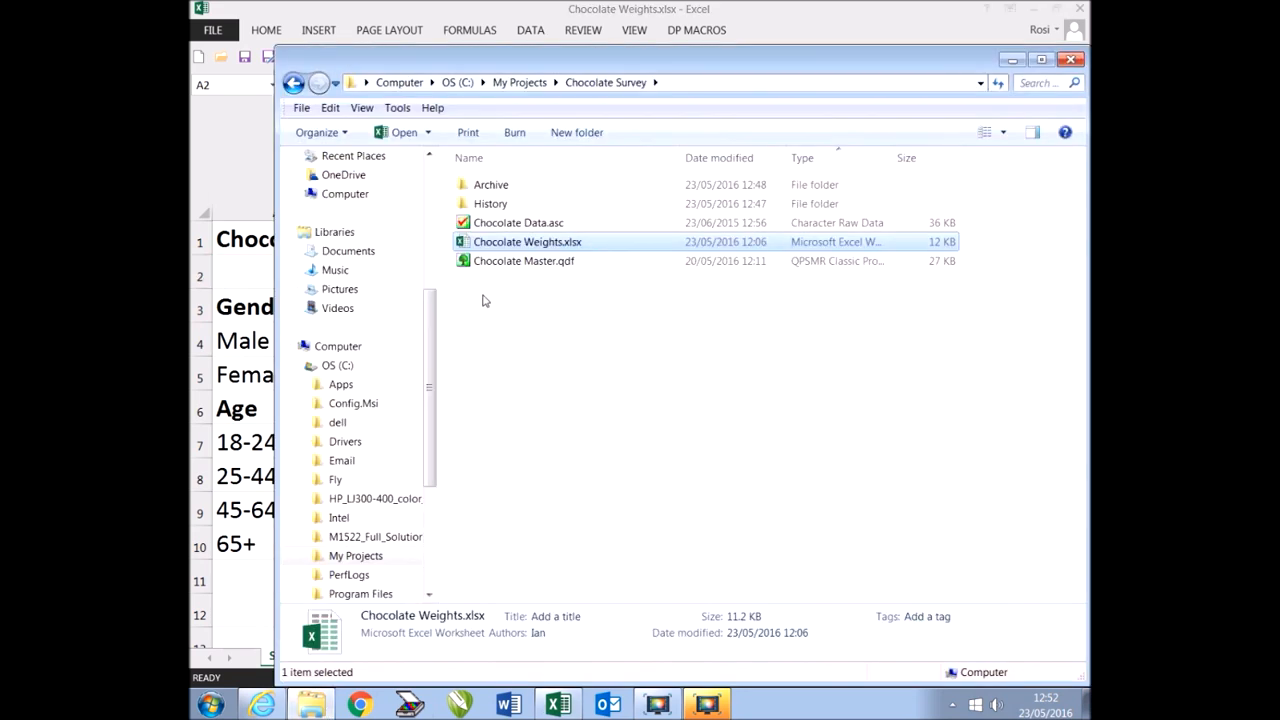
{"action": "double_click", "coordinate": [510, 262]}
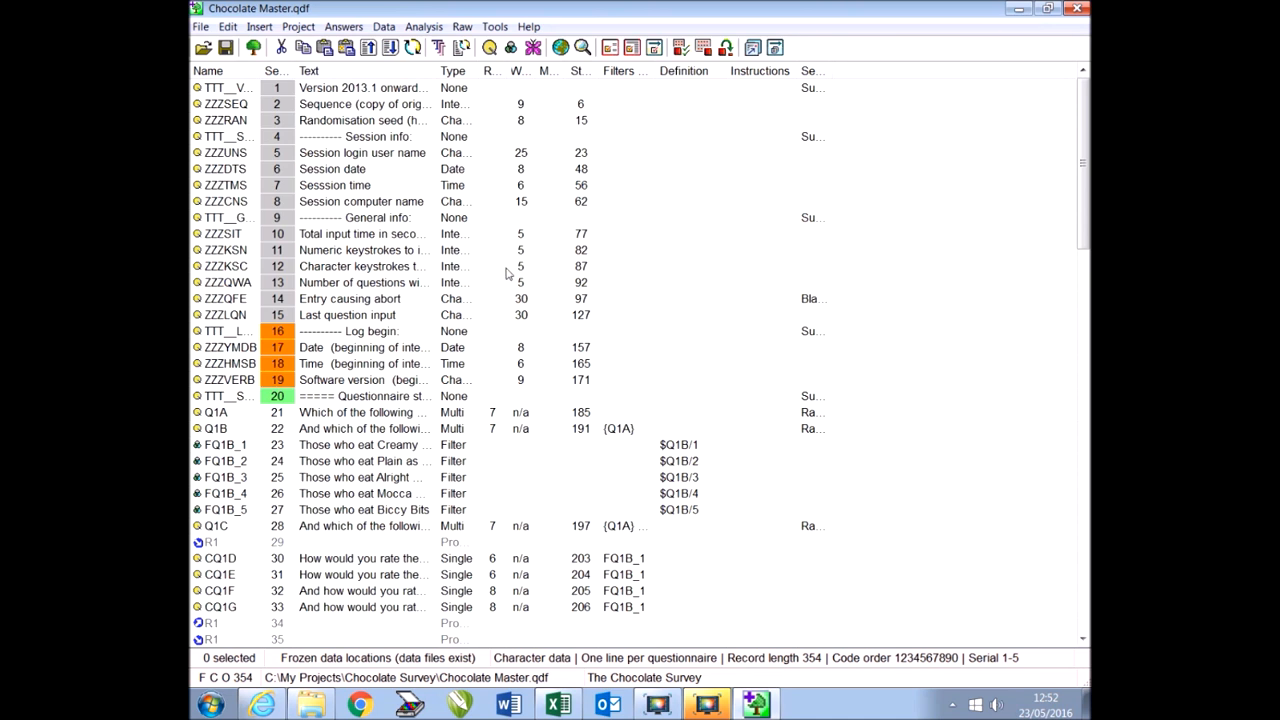
{"action": "left_click", "coordinate": [382, 27]}
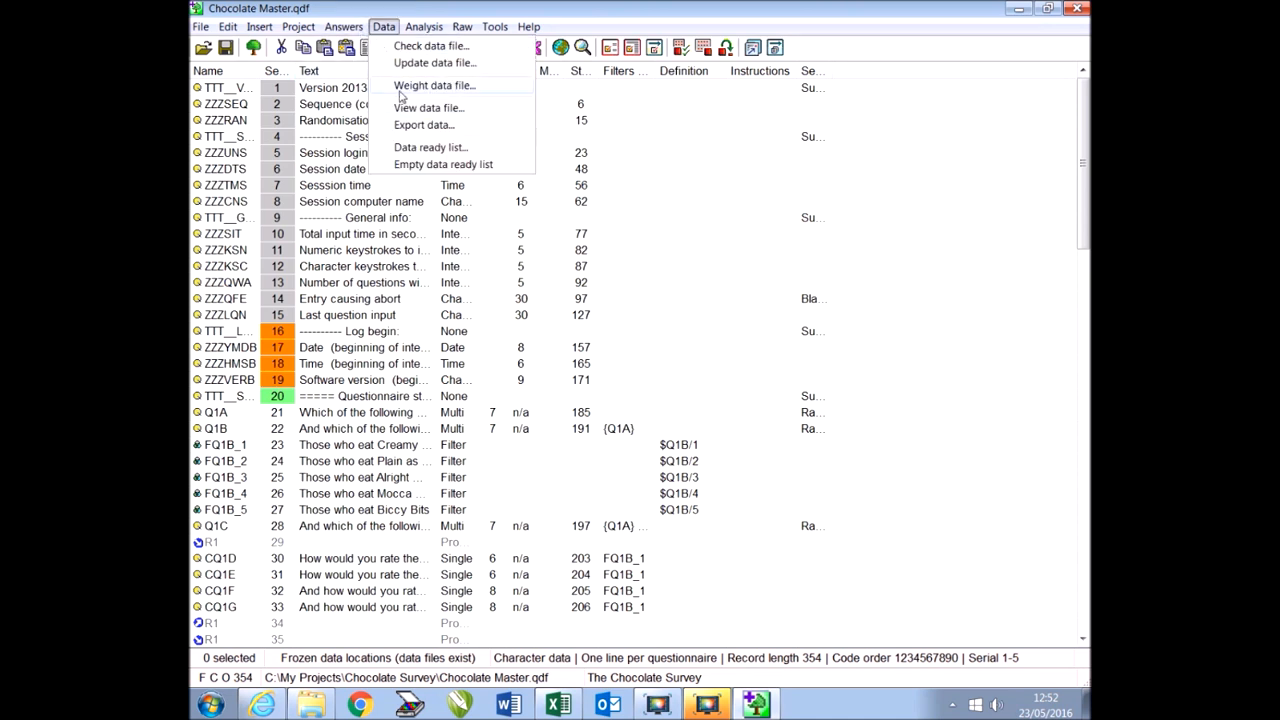
{"action": "left_click", "coordinate": [400, 90]}
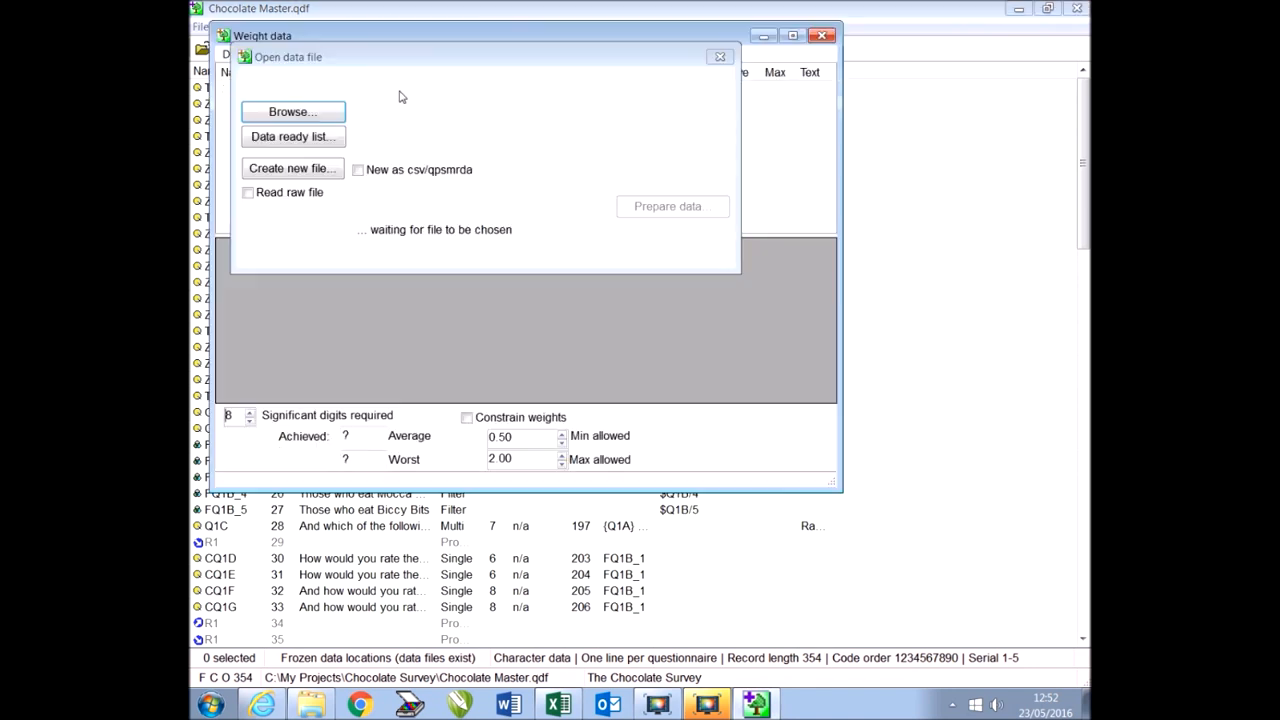
{"action": "left_click", "coordinate": [290, 113]}
{"action": "double_click", "coordinate": [433, 232]}
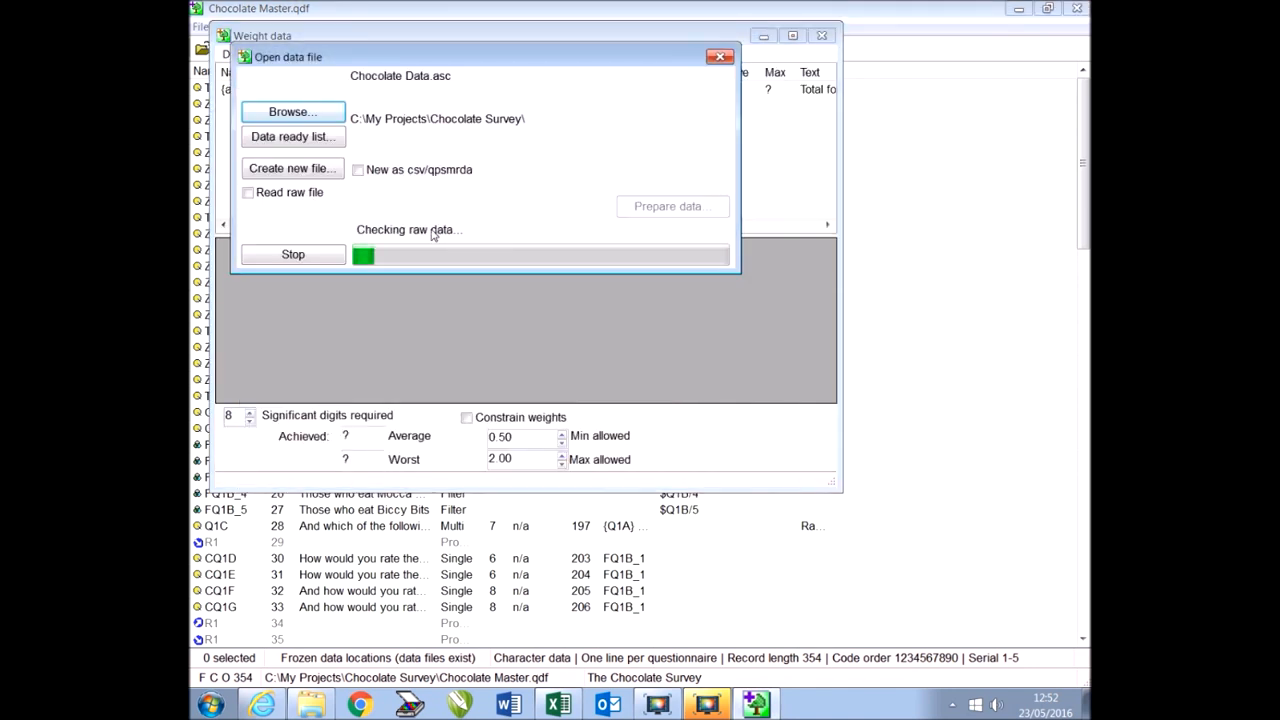
{"action": "left_click_drag", "start_coordinate": [406, 43], "coordinate": [482, 93]}
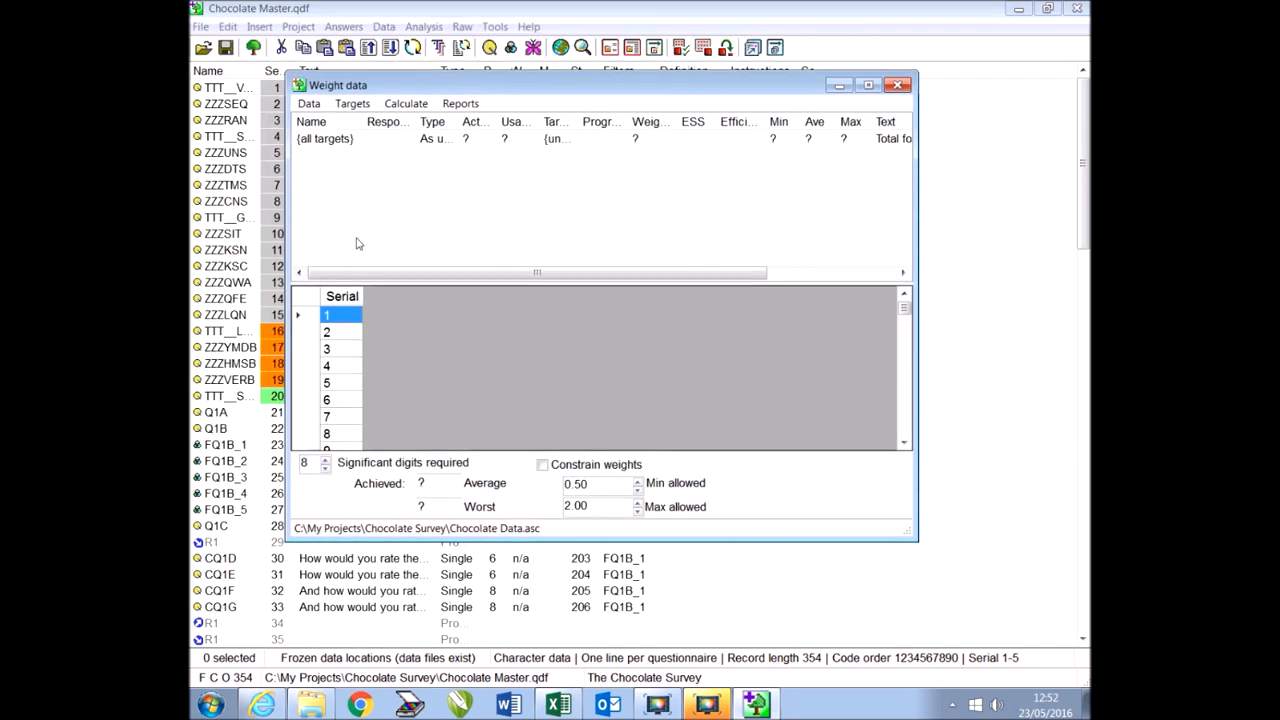
Create a new floating point question WEIGHT to store the weights, and save the changes to the project file
{"action": "left_click", "coordinate": [352, 106]}
{"action": "mouse_move", "coordinate": [377, 143]}
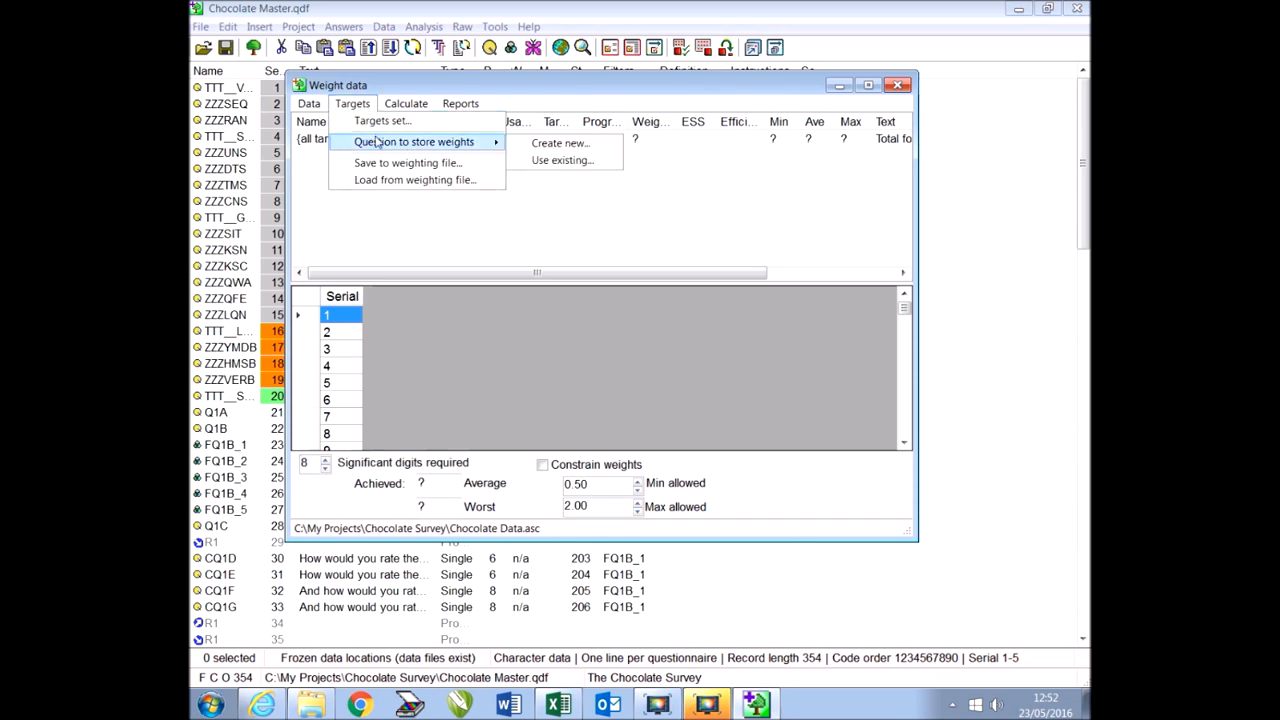
{"action": "left_click", "coordinate": [527, 148]}
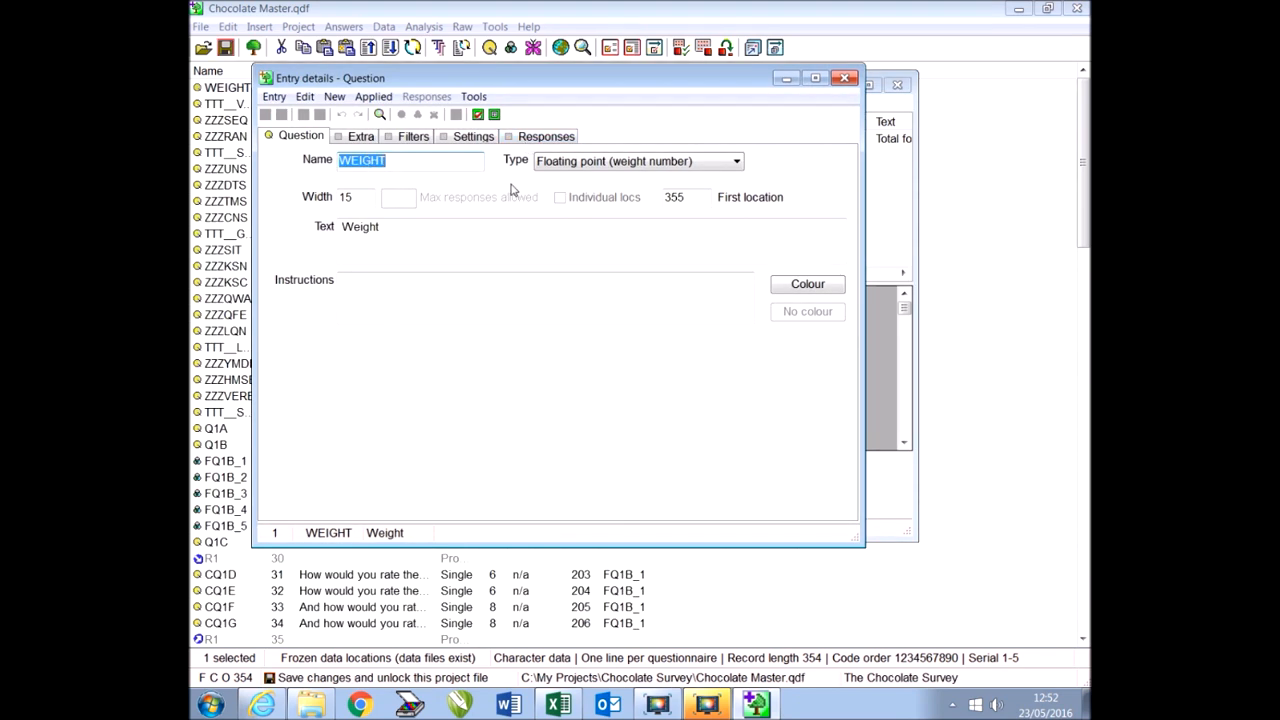
{"action": "left_click", "coordinate": [845, 79]}
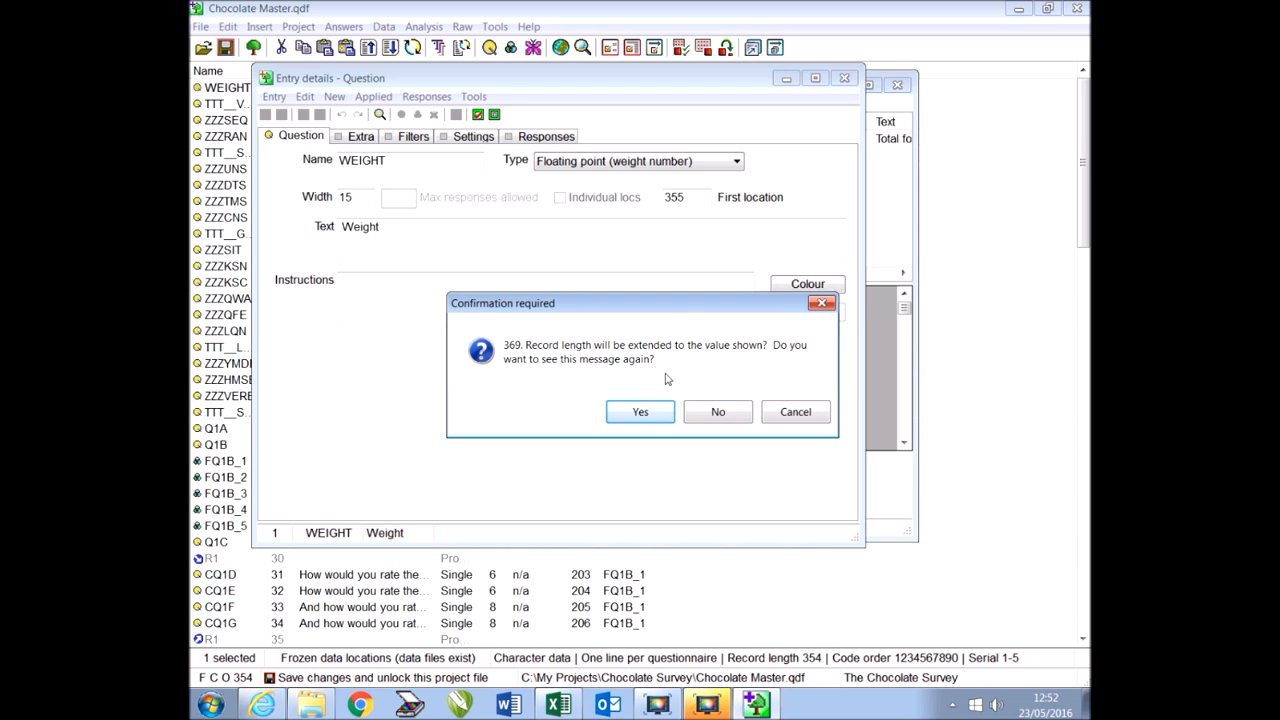
{"action": "left_click", "coordinate": [640, 411]}
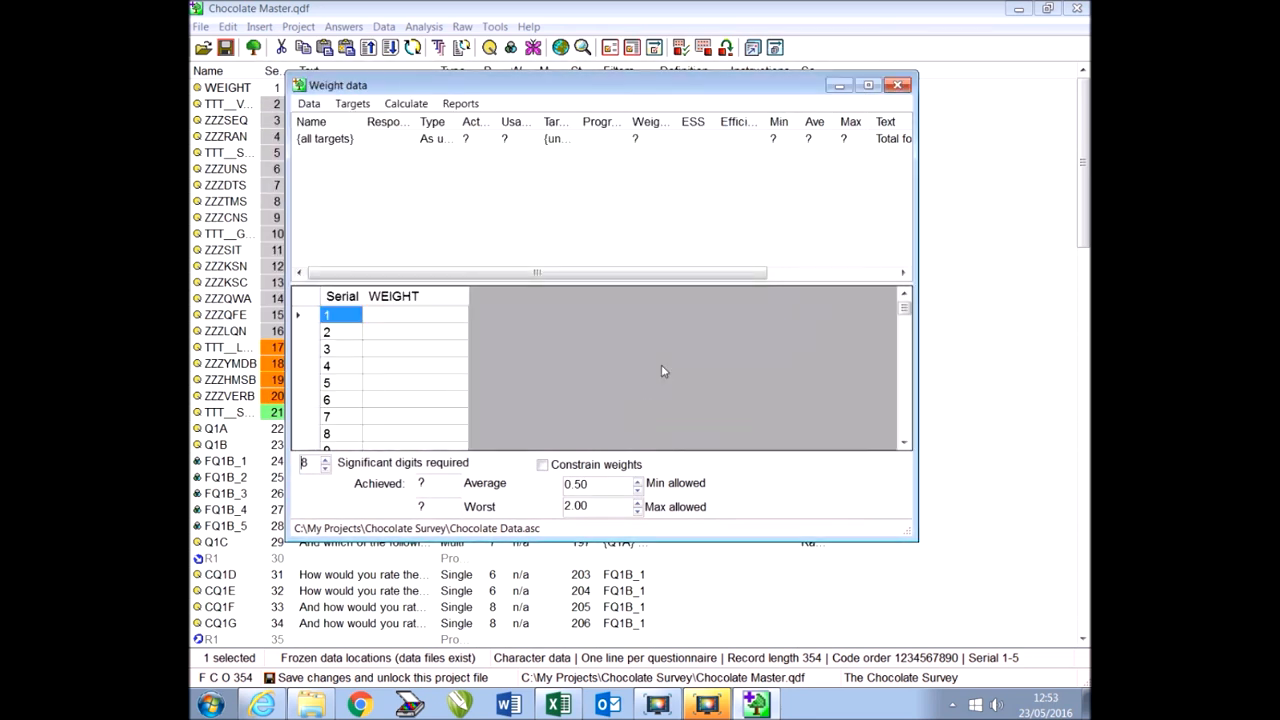
{"action": "left_click", "coordinate": [389, 681]}
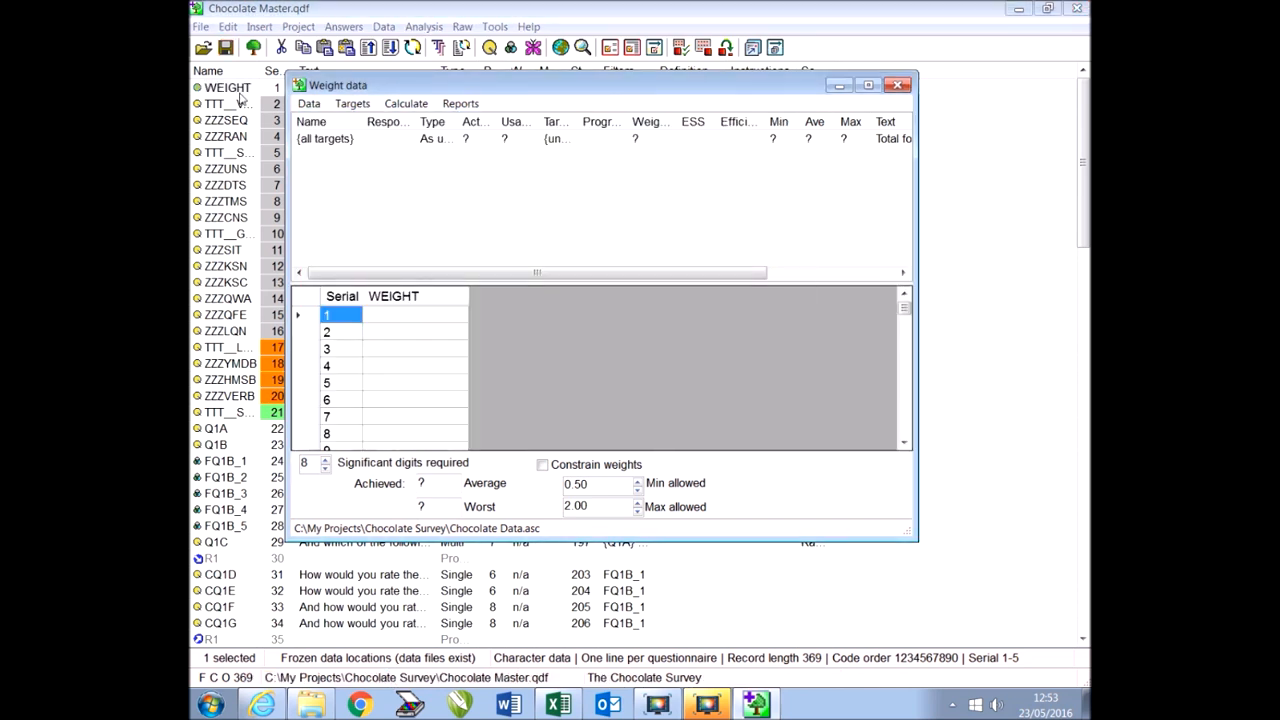
Open the weight targets set and add the GENDER entry to its list
{"action": "left_click", "coordinate": [353, 105]}
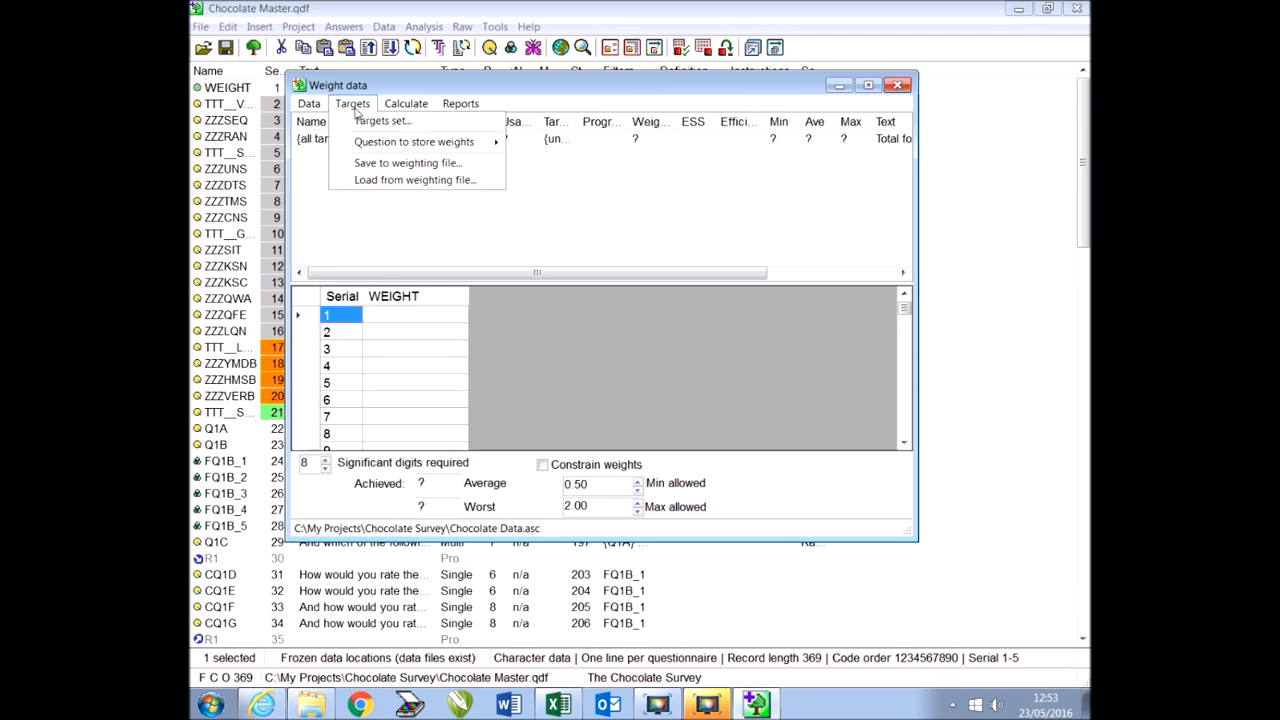
{"action": "left_click", "coordinate": [358, 120]}
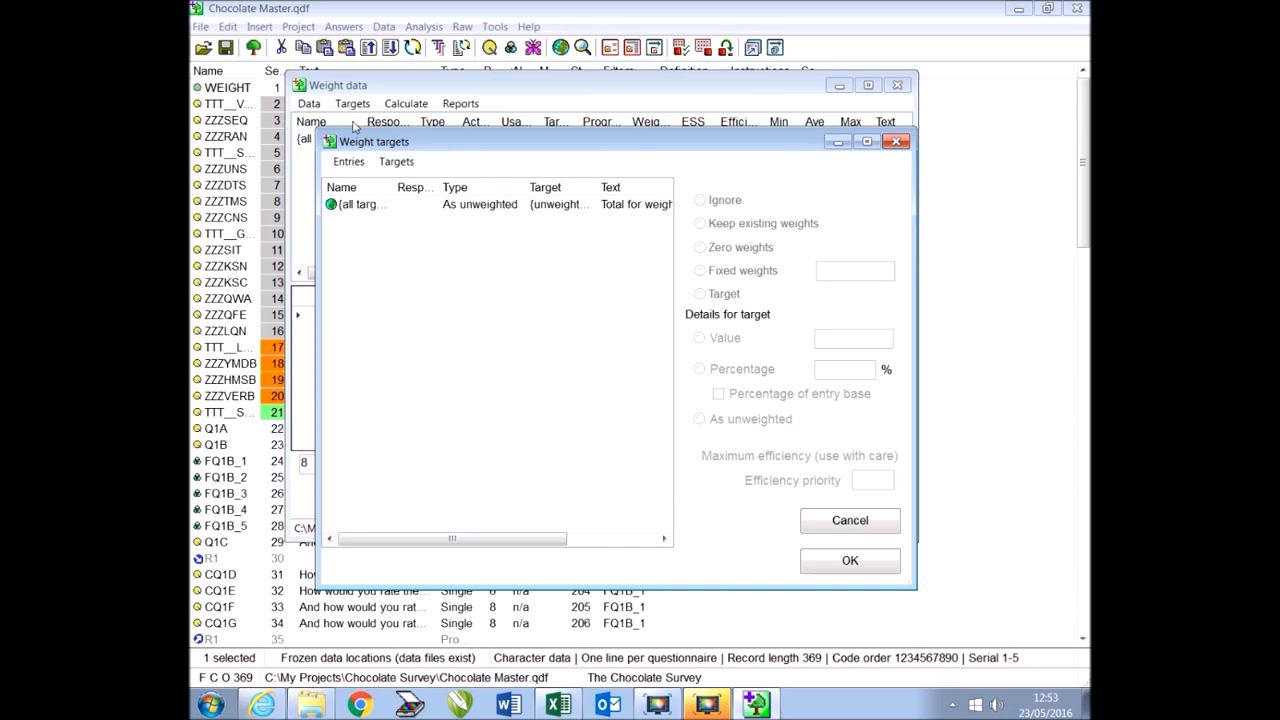
{"action": "left_click", "coordinate": [354, 164]}
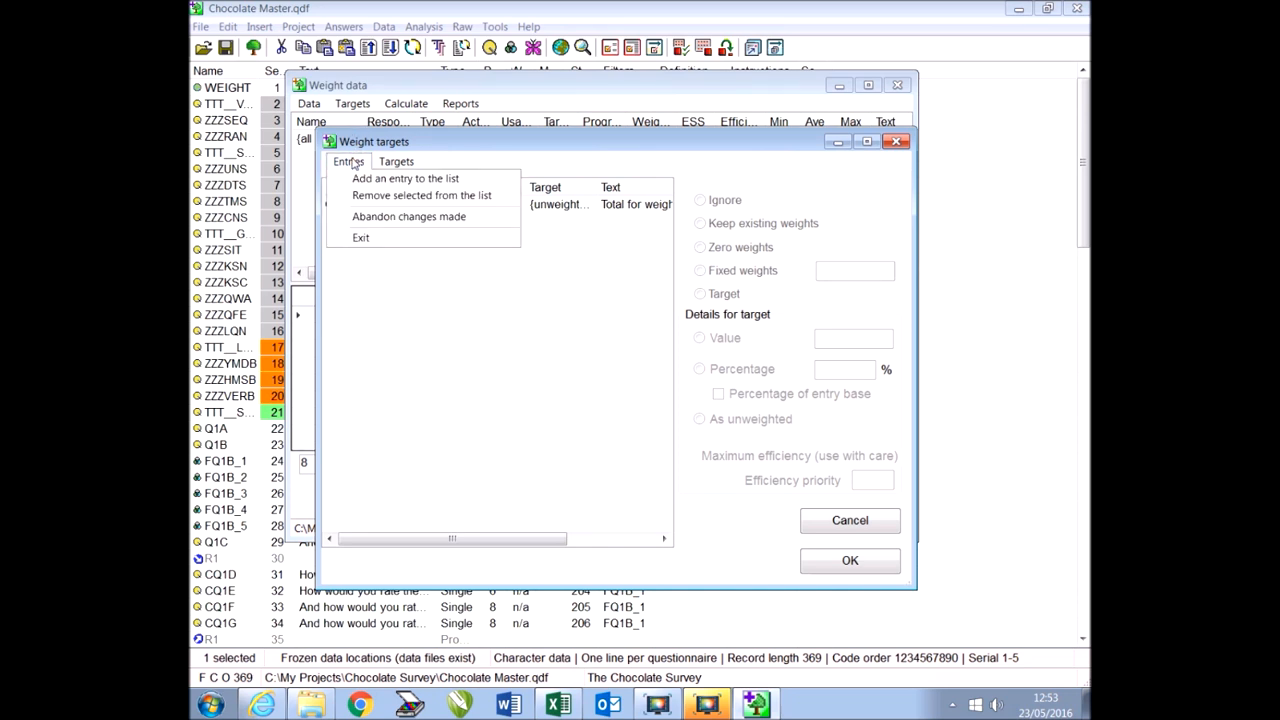
{"action": "left_click", "coordinate": [366, 180]}
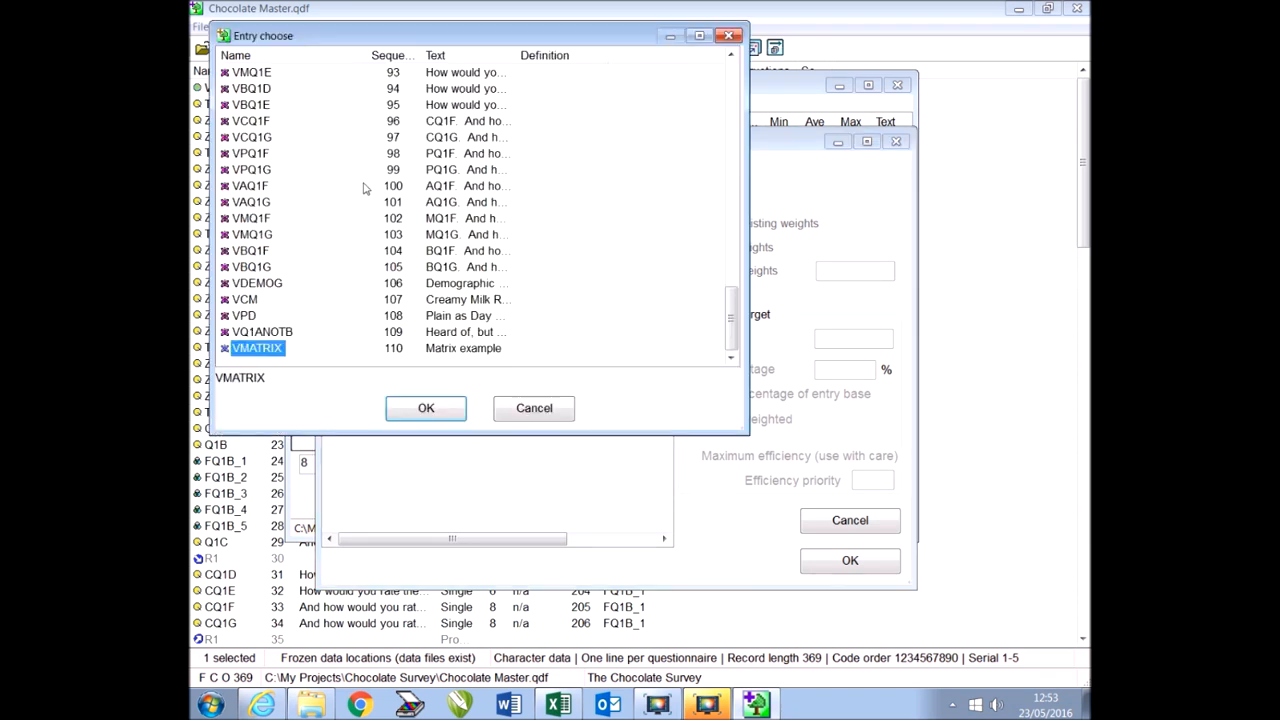
{"action": "left_click_drag", "start_coordinate": [731, 315], "coordinate": [733, 237]}
{"action": "left_click", "coordinate": [252, 236]}
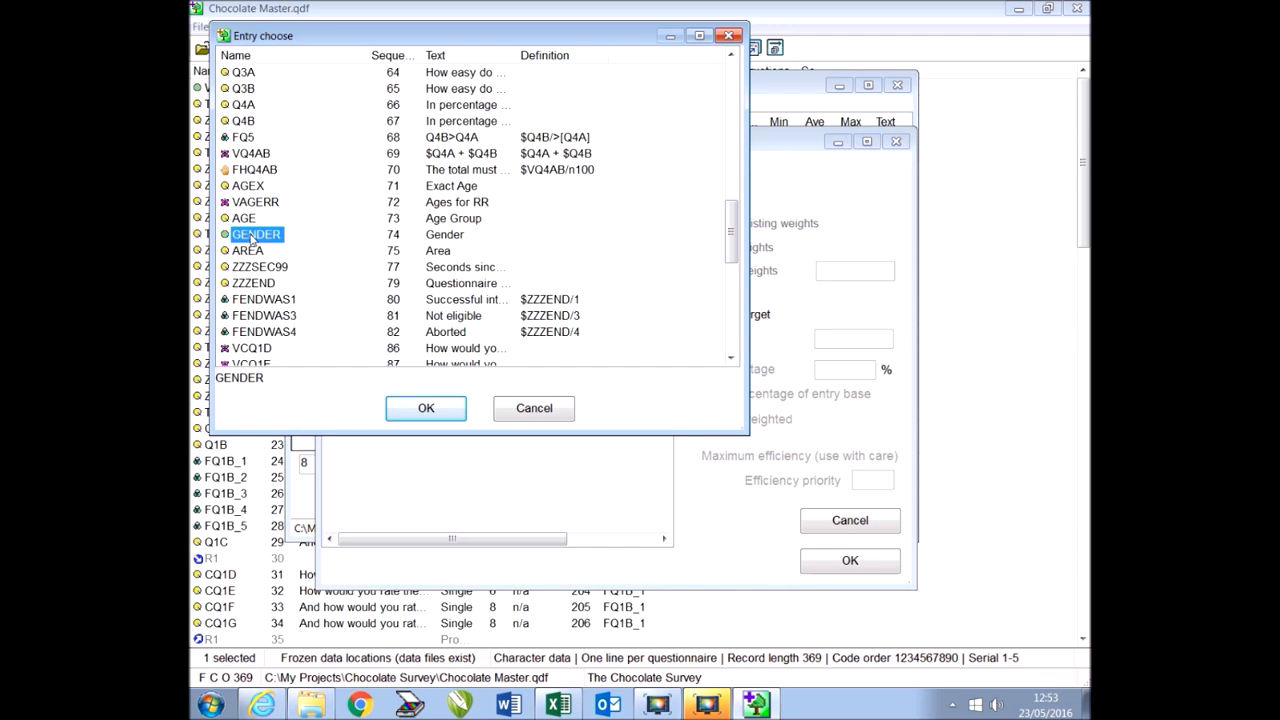
{"action": "left_click", "coordinate": [428, 409]}
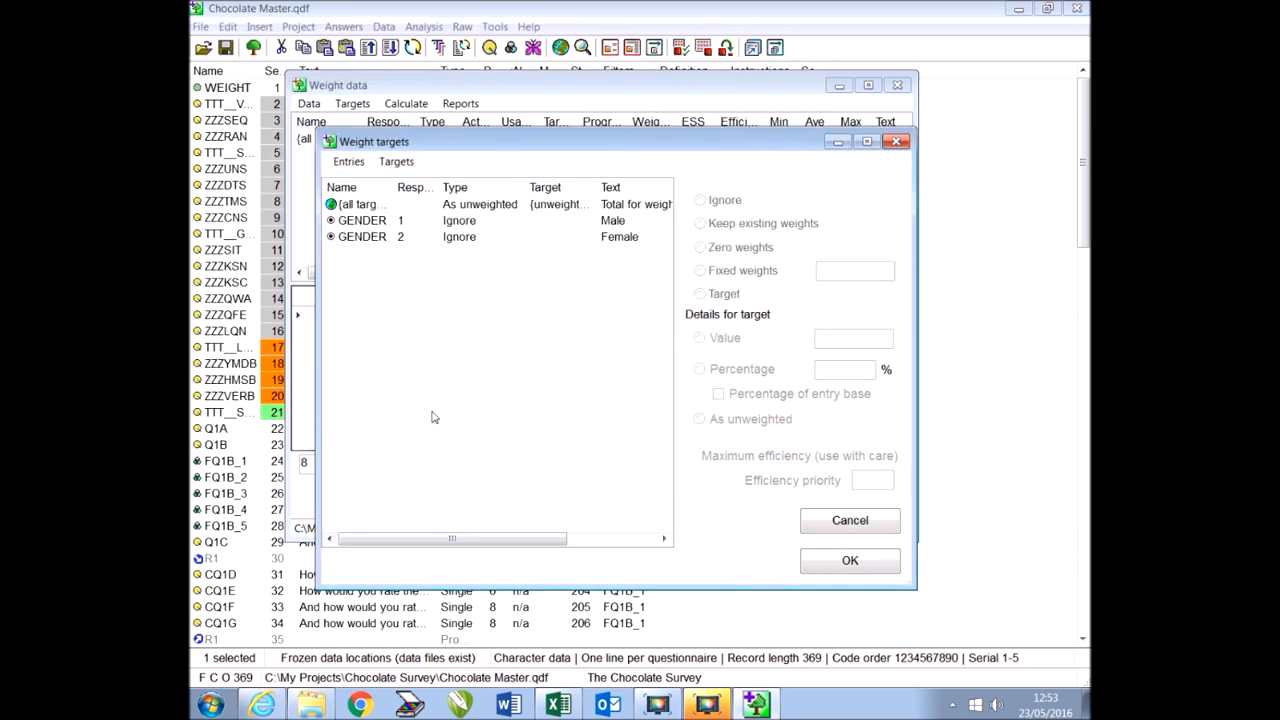
Give the Male response of GENDER a percentage target of 50%
{"action": "left_click", "coordinate": [394, 222]}
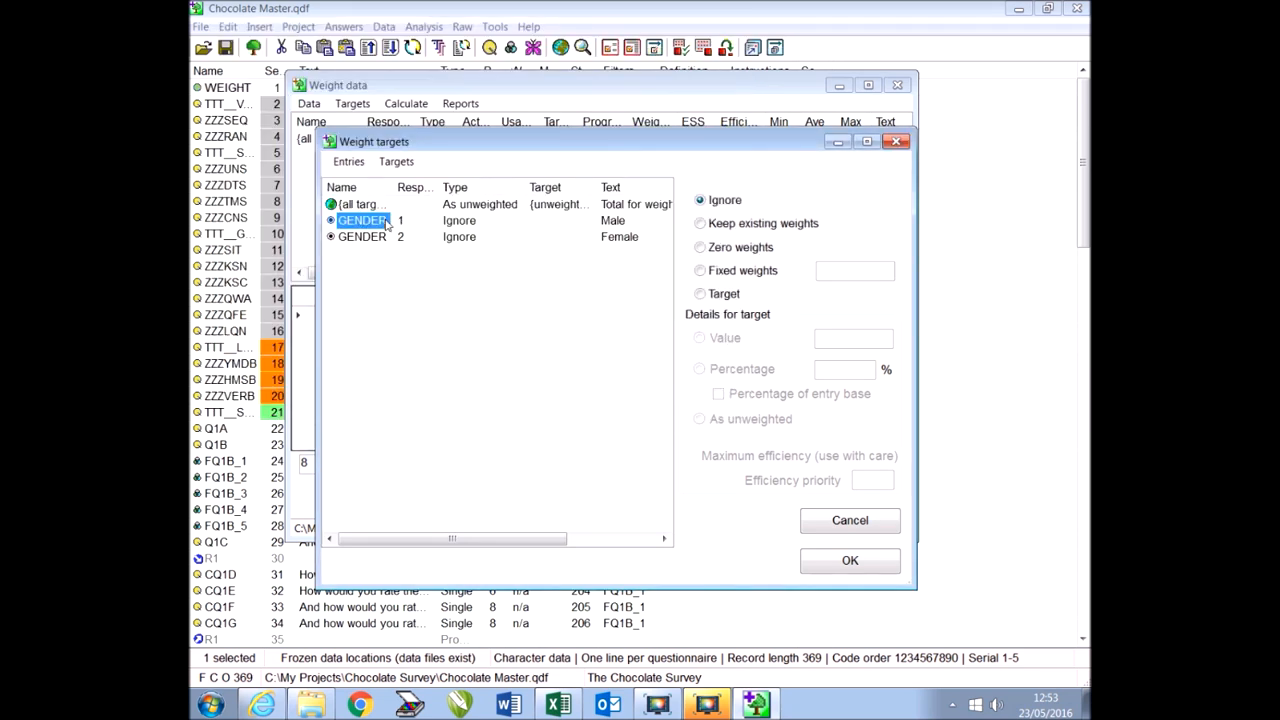
{"action": "left_click", "coordinate": [733, 297]}
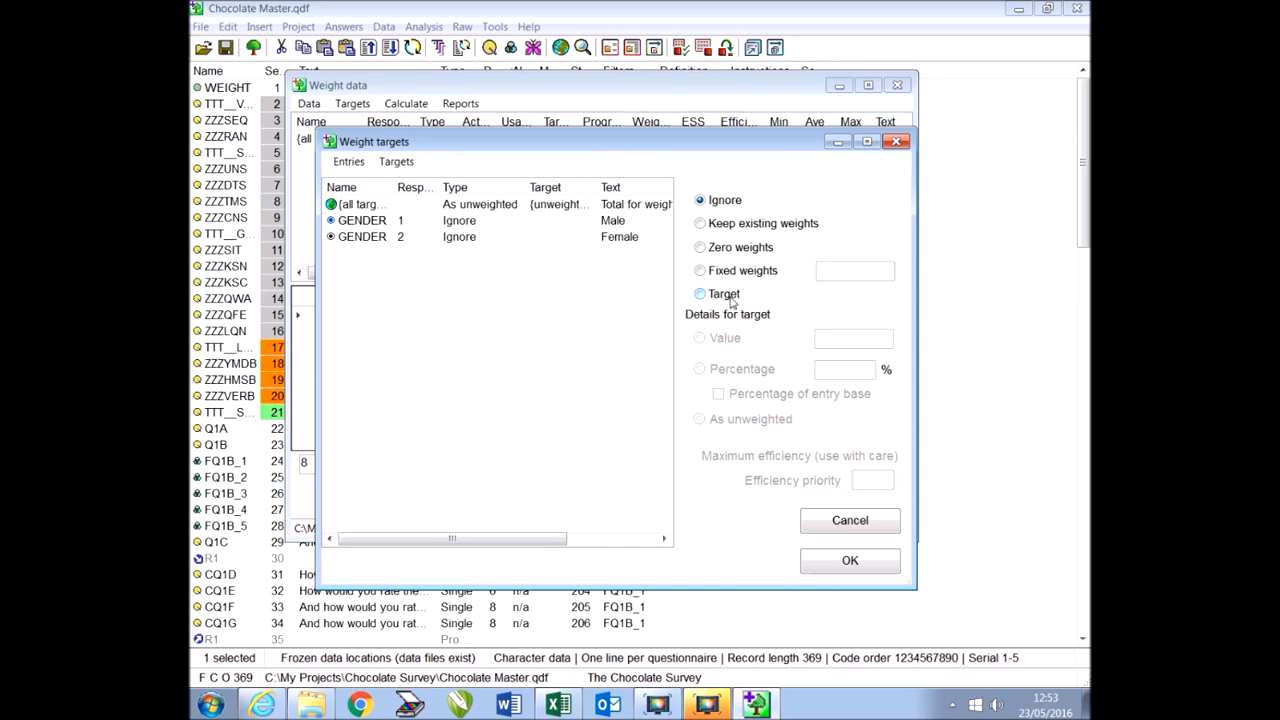
{"action": "left_click", "coordinate": [700, 369]}
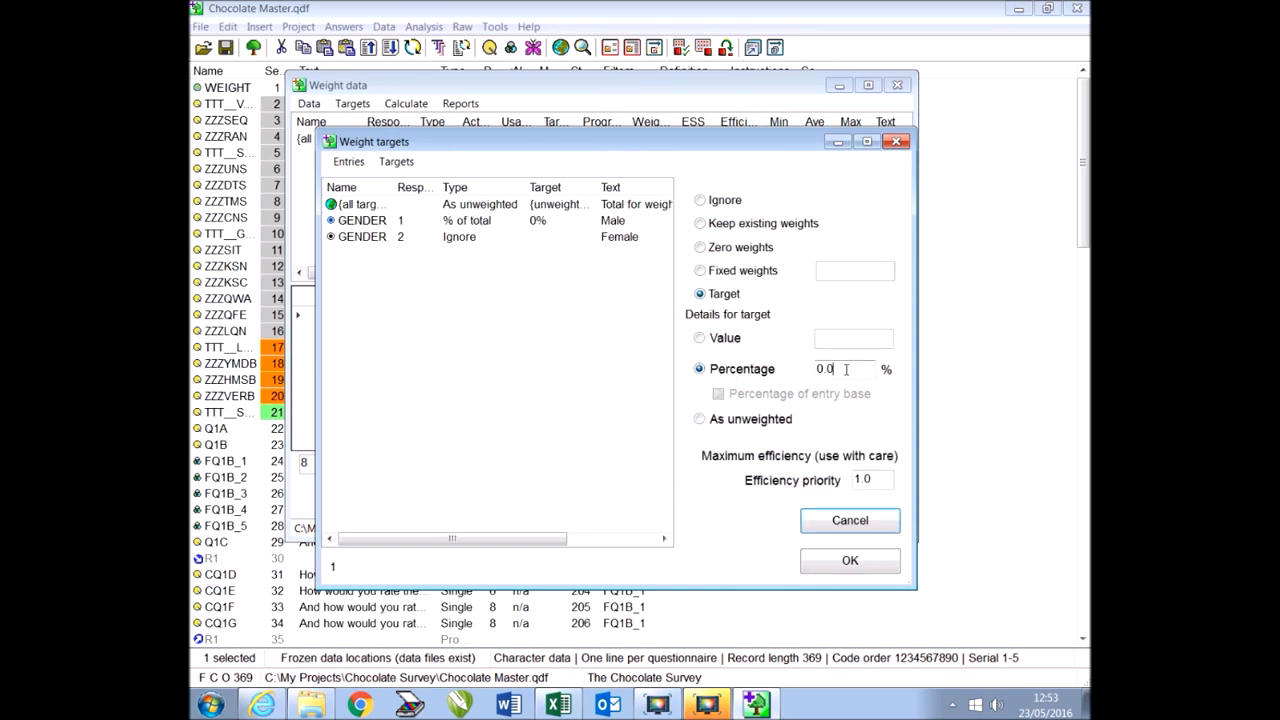
{"action": "type", "text": "50"}
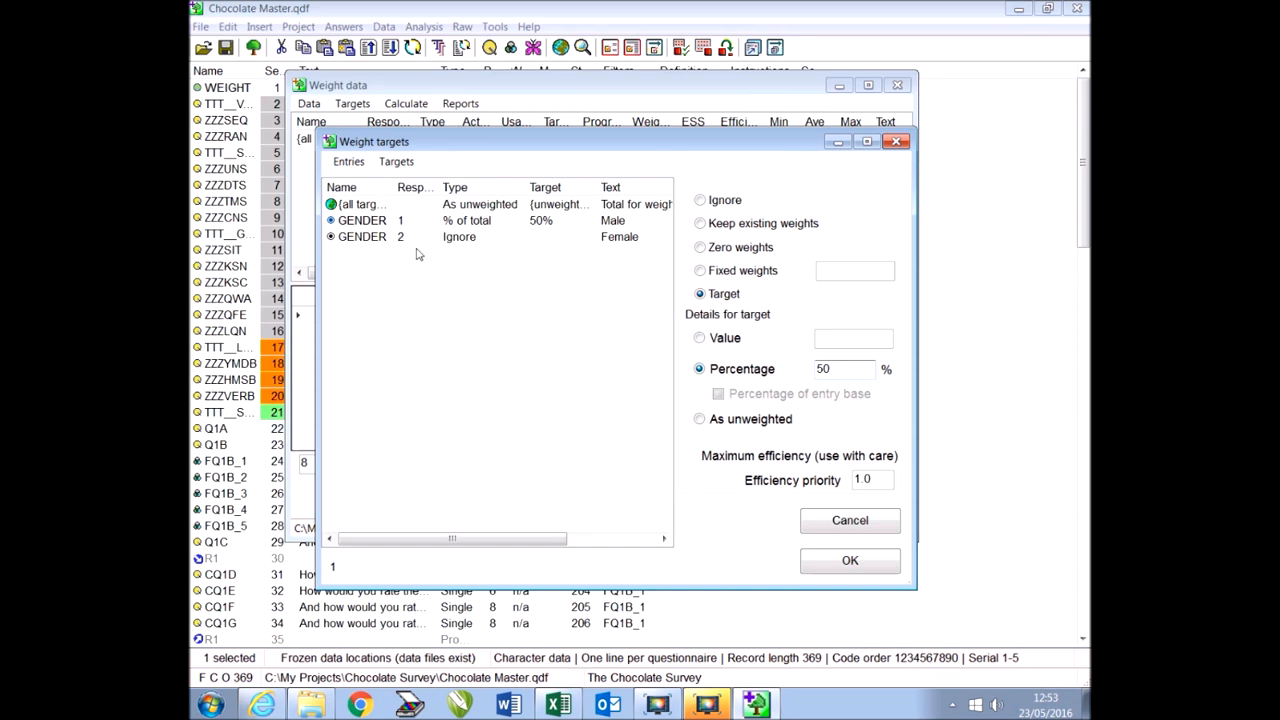
Give the Female response of GENDER a percentage target of 50% and check the combined total of both gender targets
{"action": "left_click", "coordinate": [381, 242]}
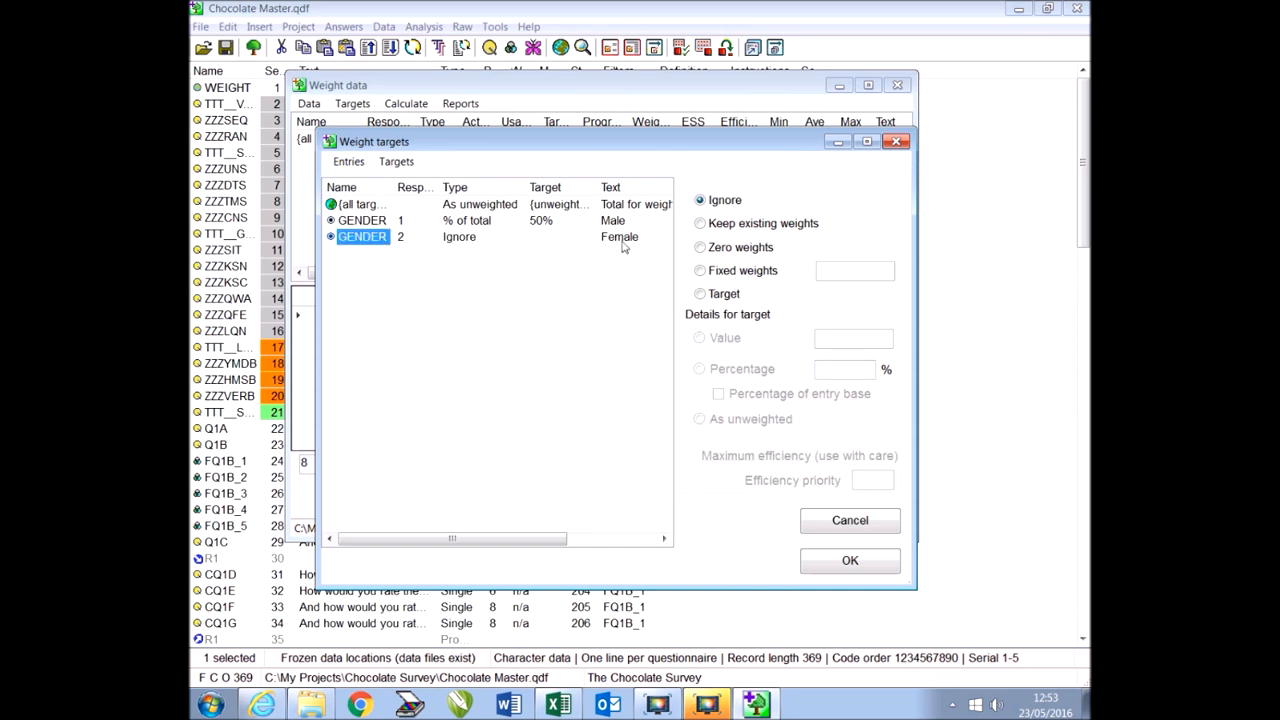
{"action": "left_click", "coordinate": [700, 293]}
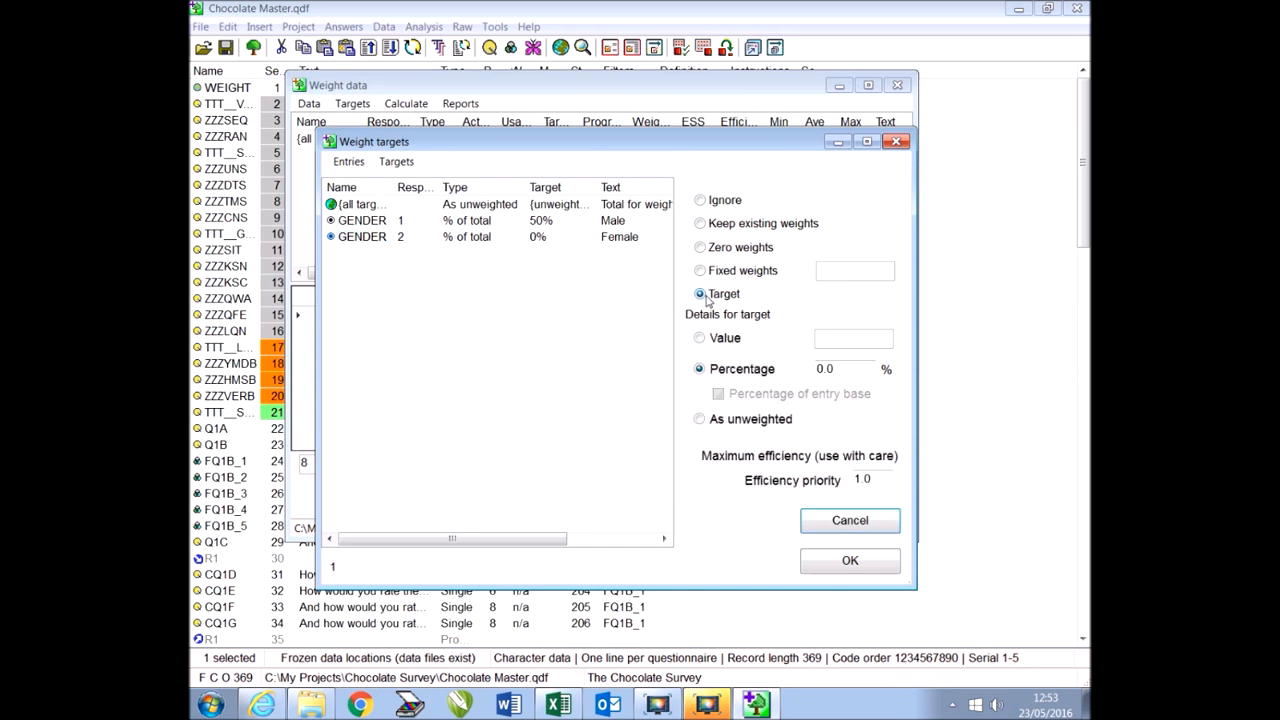
{"action": "double_click", "coordinate": [815, 372]}
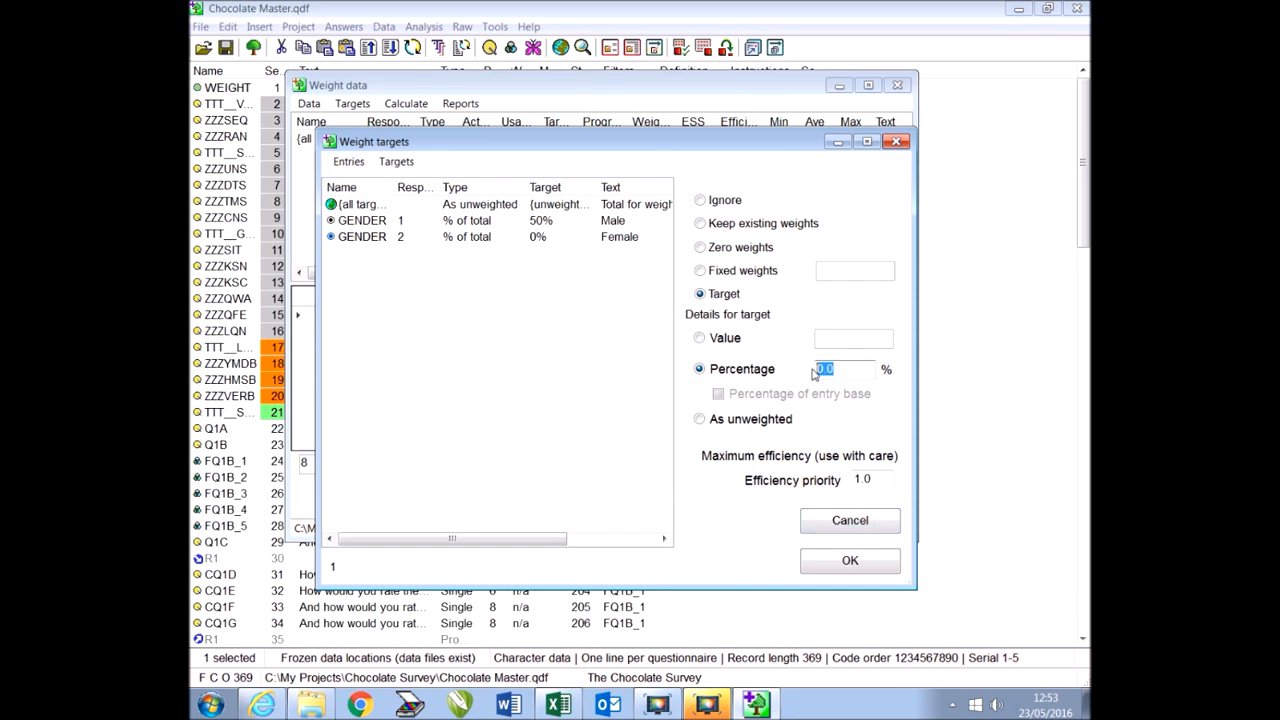
{"action": "type", "text": "50"}
{"action": "left_click", "coordinate": [378, 223]}
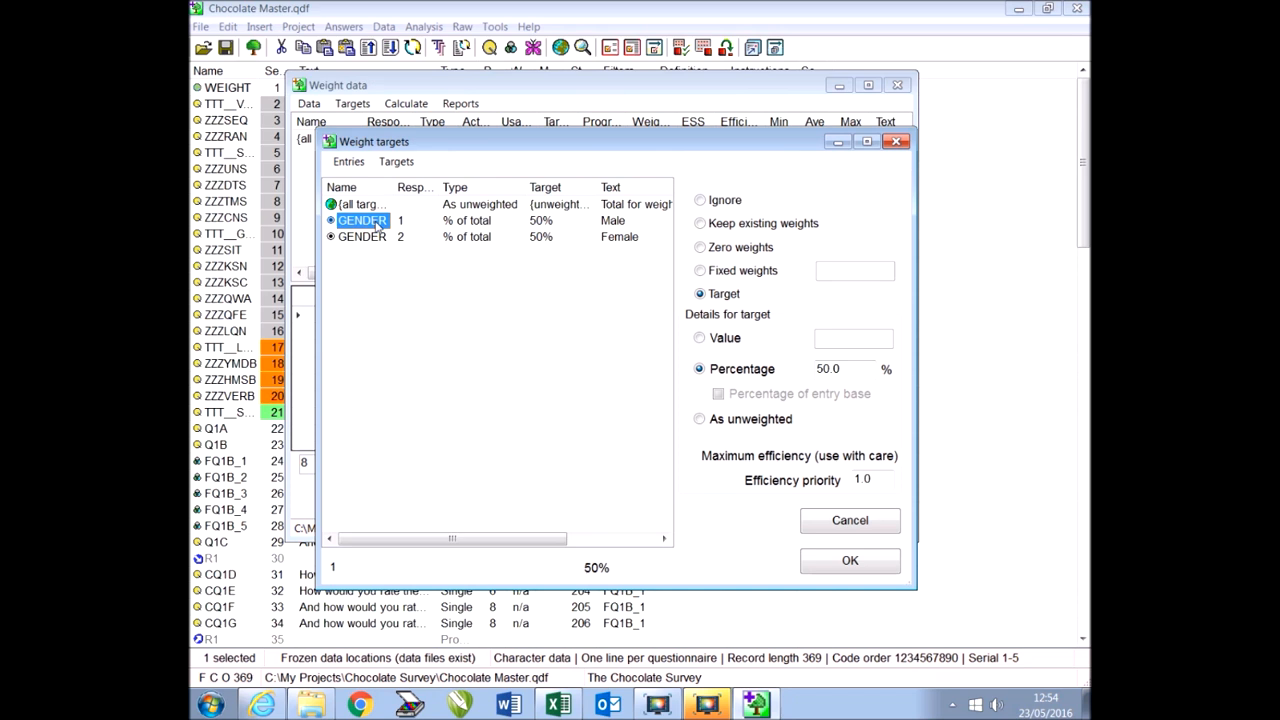
{"action": "left_click", "coordinate": [376, 238], "text": "shift"}
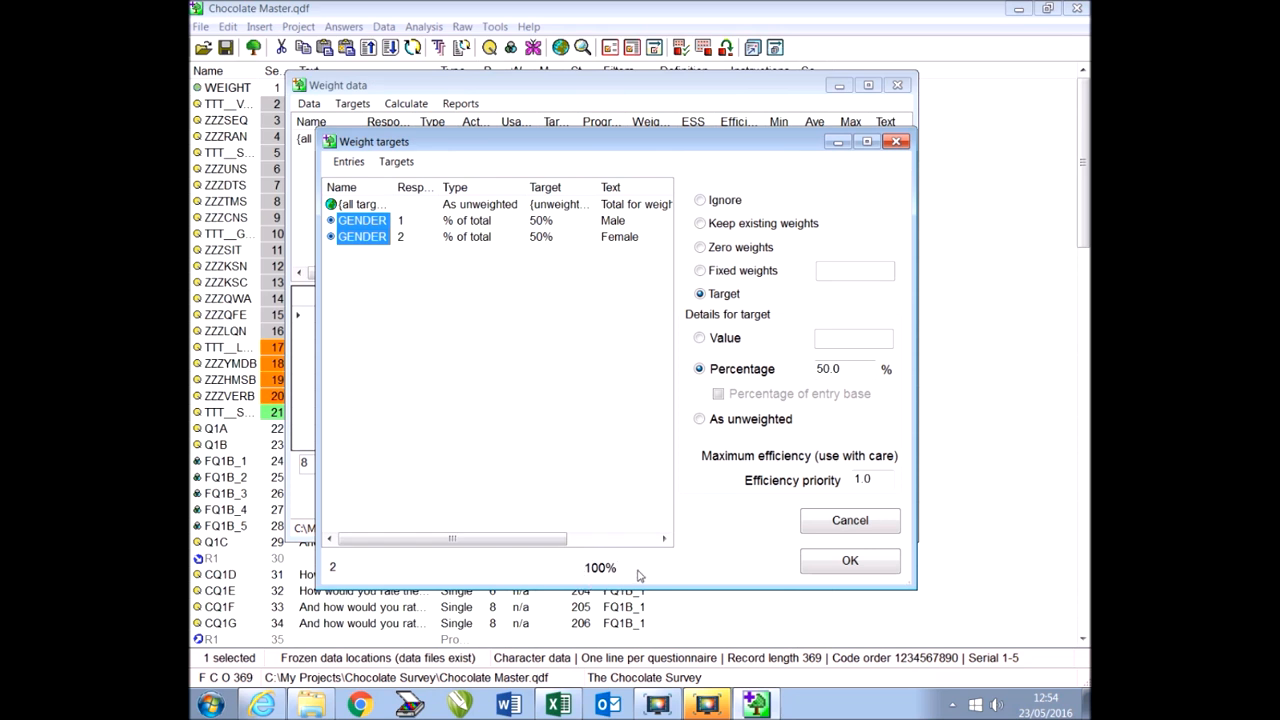
Add the AGE entry to the weight targets list
{"action": "left_click", "coordinate": [347, 162]}
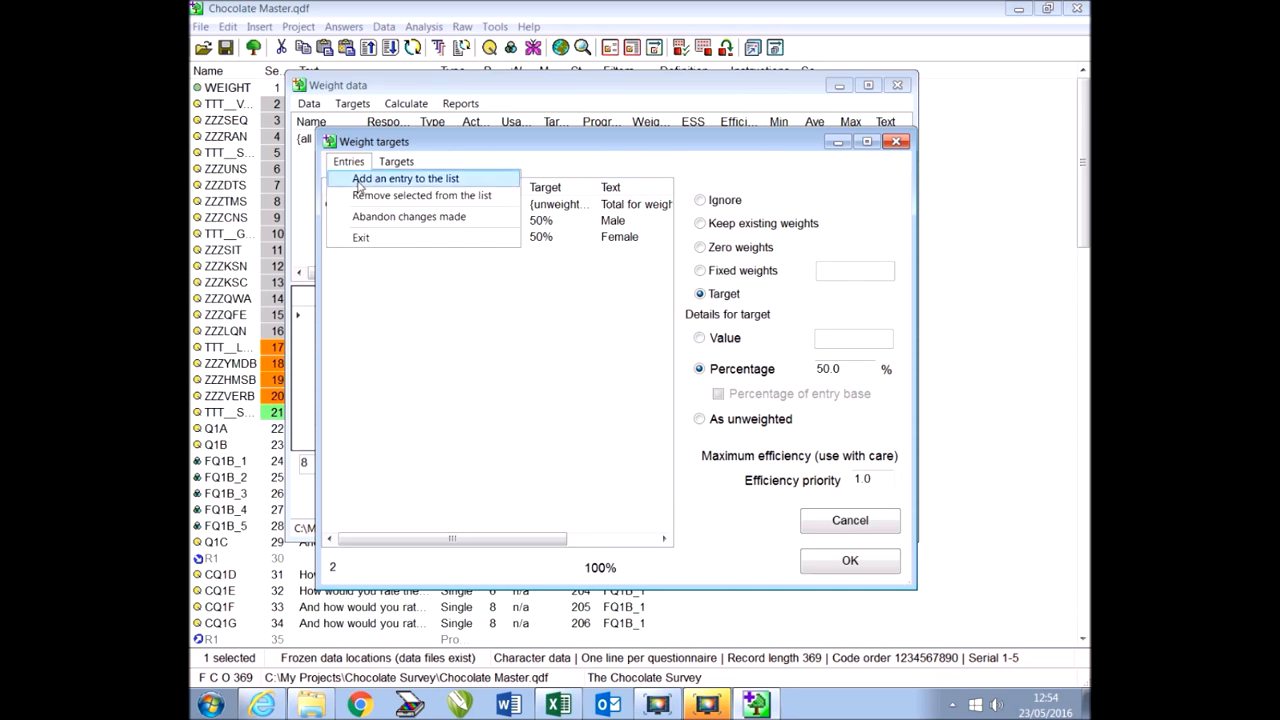
{"action": "left_click", "coordinate": [361, 183]}
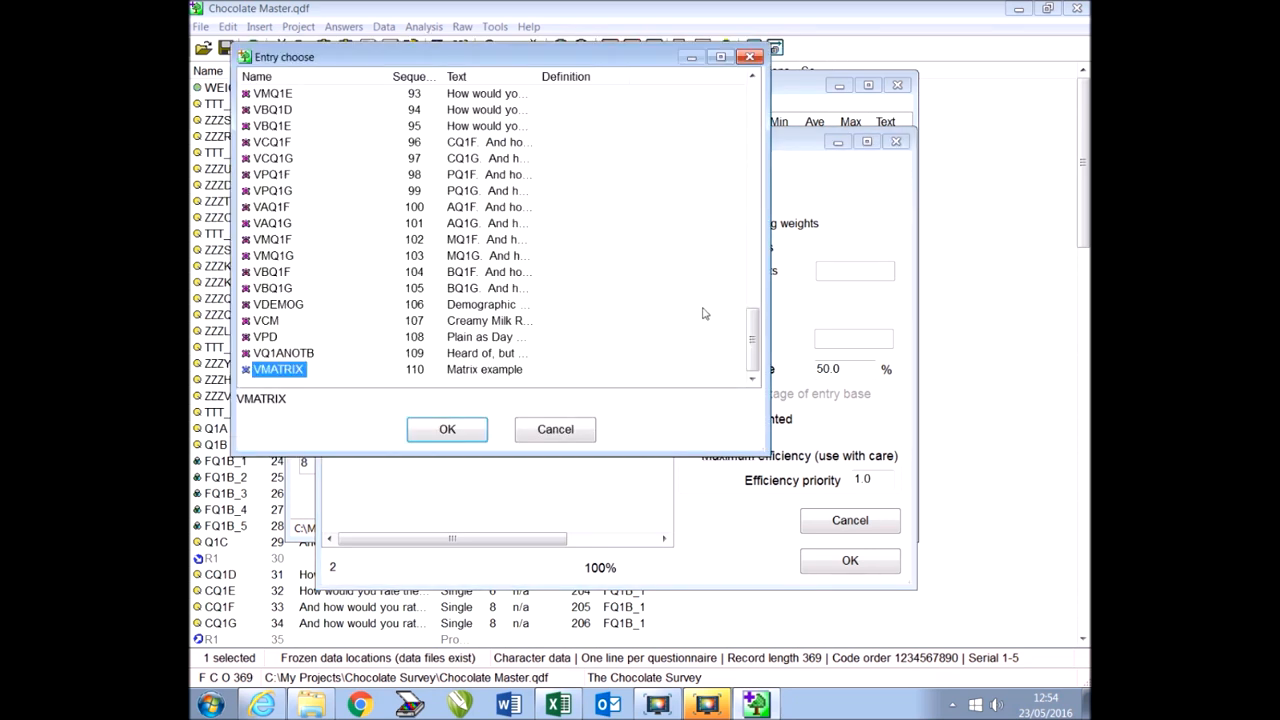
{"action": "left_click_drag", "start_coordinate": [750, 318], "coordinate": [738, 236]}
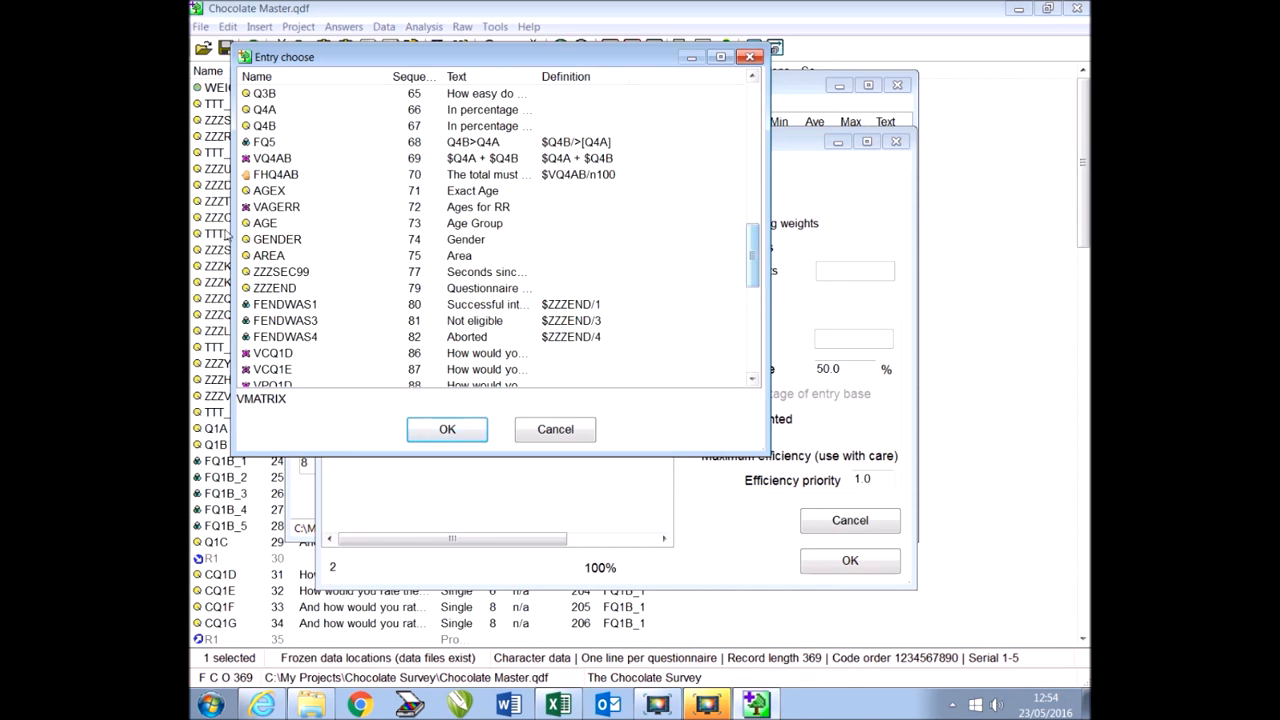
{"action": "left_click", "coordinate": [264, 223]}
{"action": "left_click", "coordinate": [444, 422]}
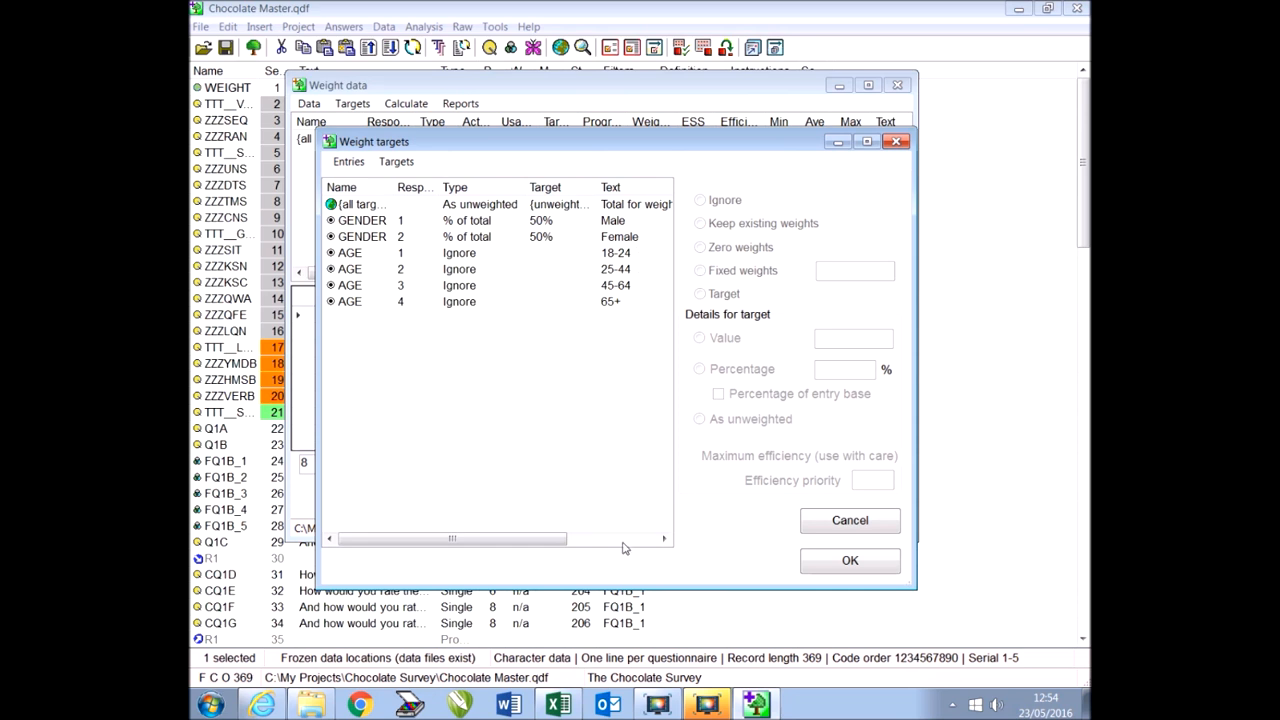
Switch to the Chocolate Weights.xlsx workbook in Excel and copy the four age percentages in cells B7:B10
{"action": "left_click", "coordinate": [559, 705]}
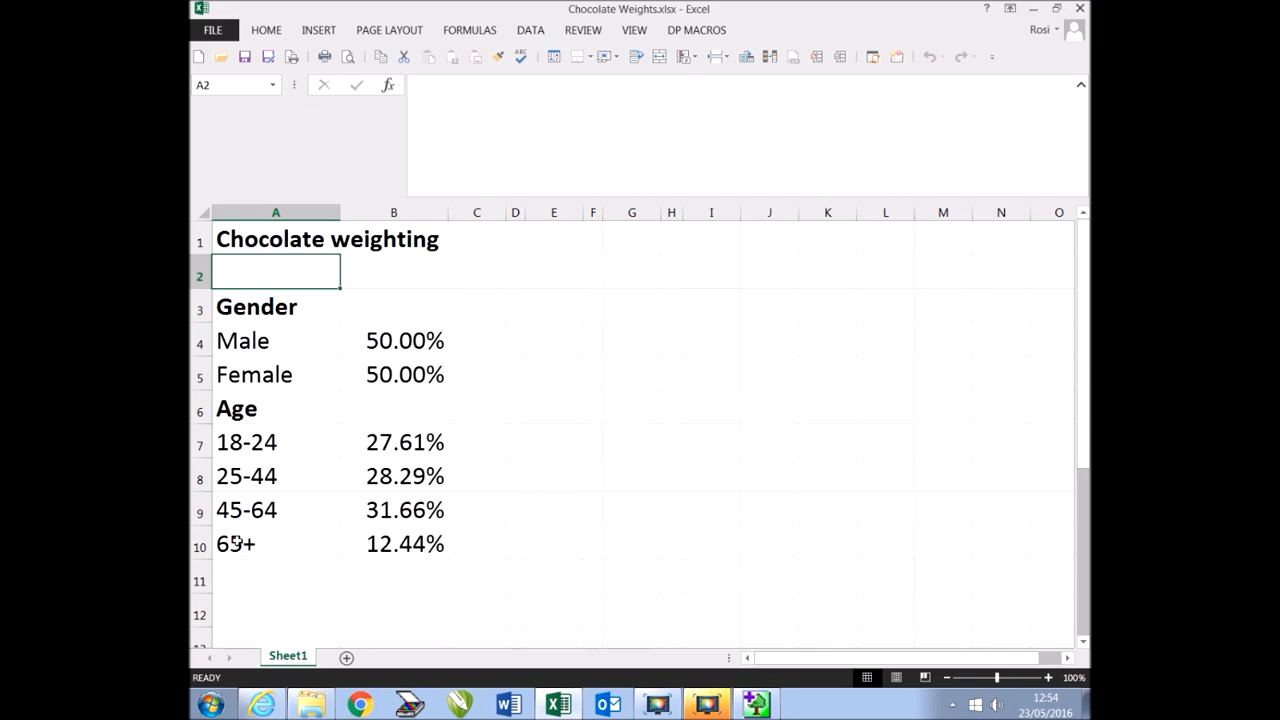
{"action": "left_click_drag", "start_coordinate": [378, 446], "coordinate": [405, 540]}
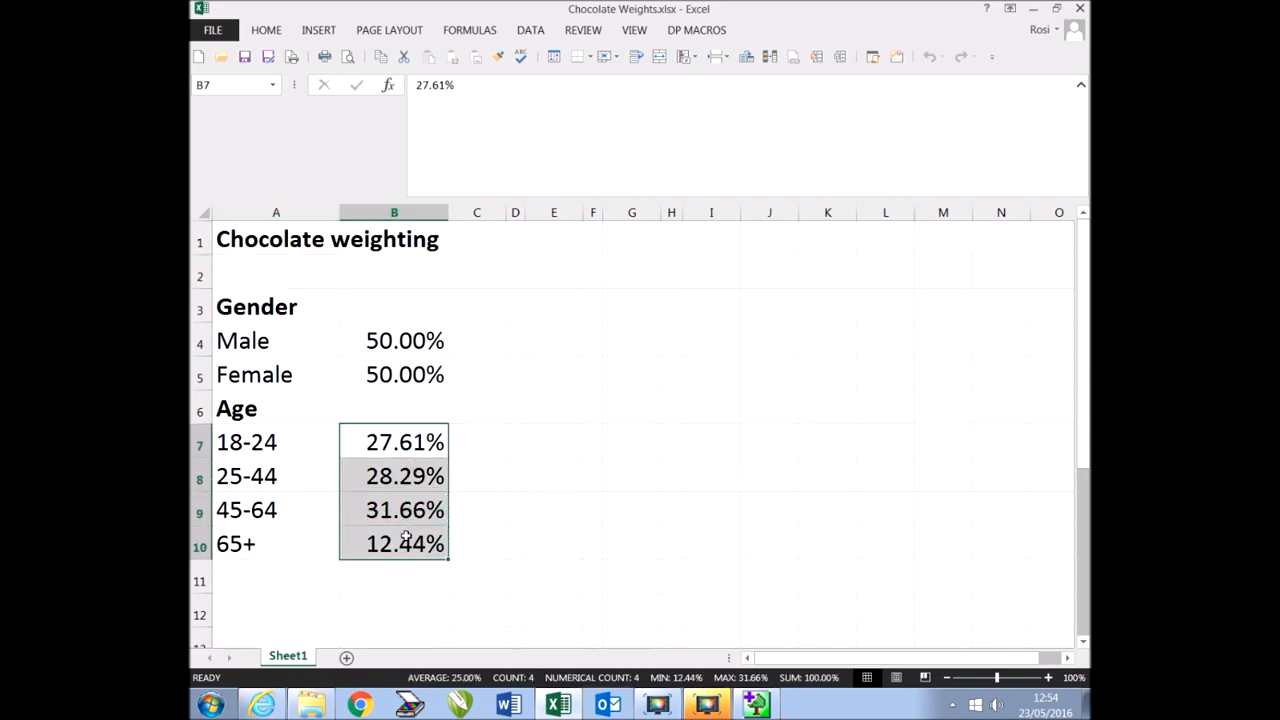
{"action": "right_click", "coordinate": [404, 515]}
{"action": "left_click", "coordinate": [463, 441]}
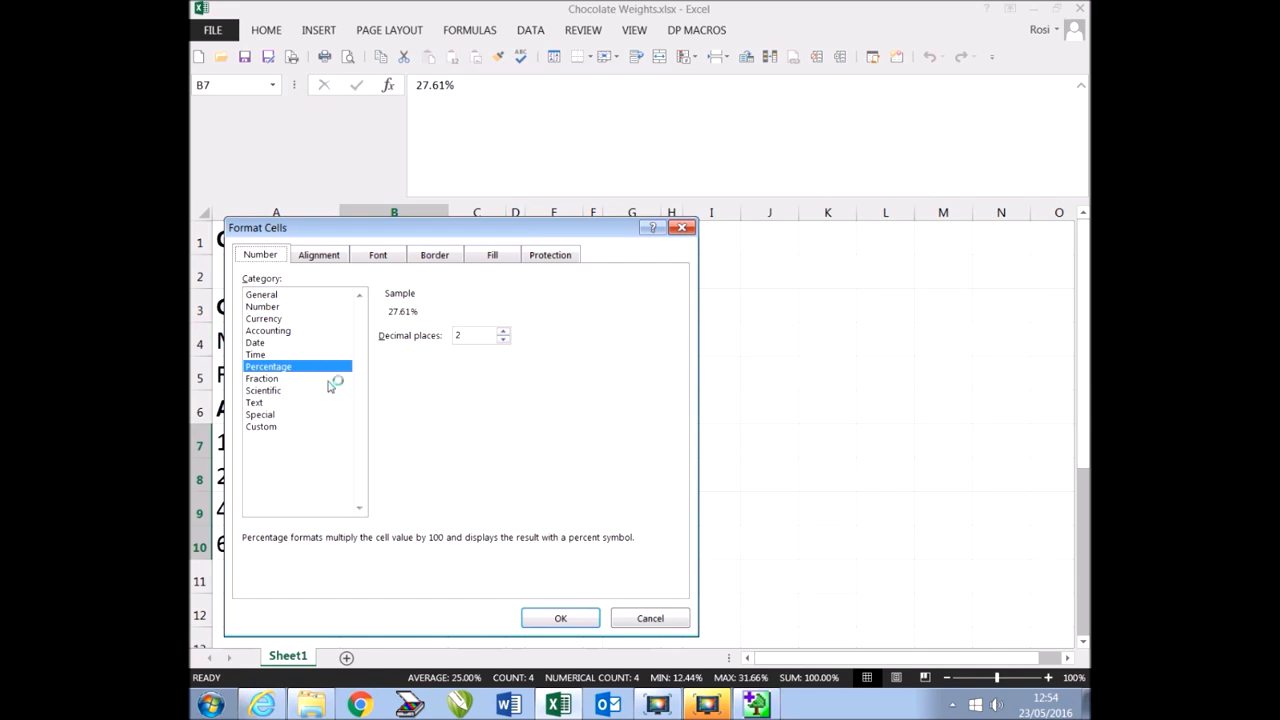
{"action": "left_click", "coordinate": [624, 618]}
{"action": "right_click", "coordinate": [405, 511]}
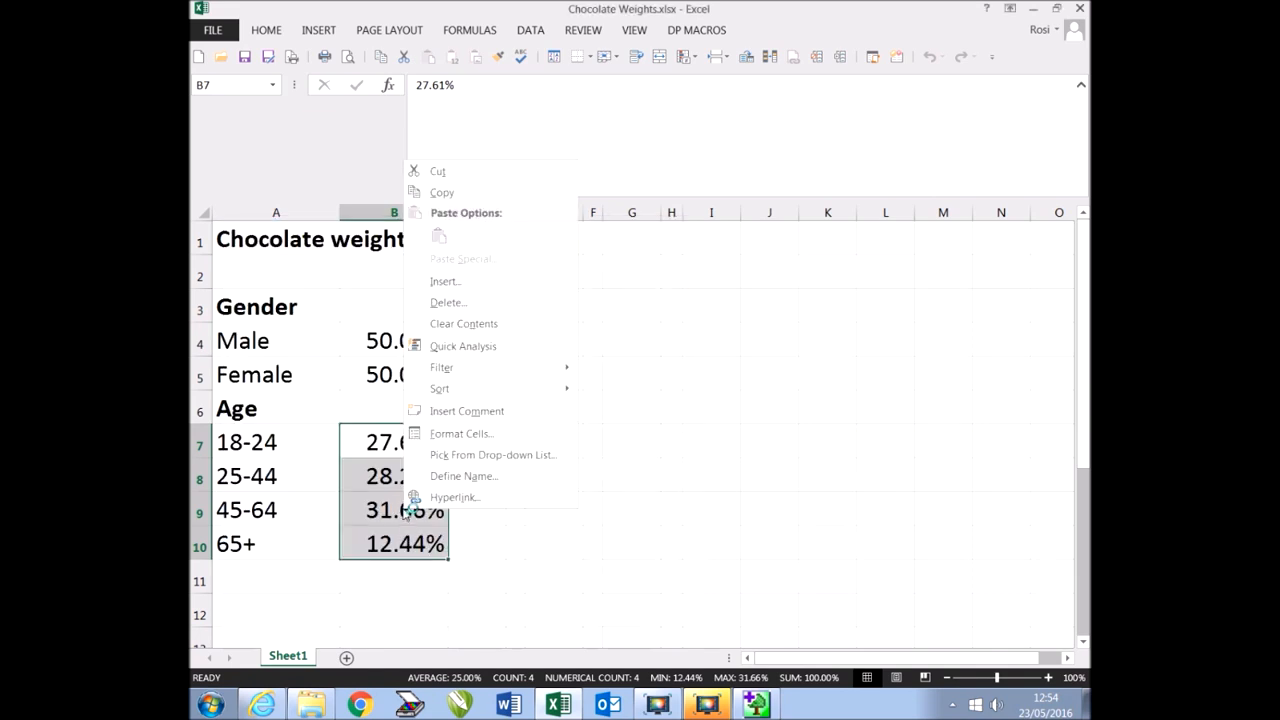
{"action": "left_click", "coordinate": [443, 194]}
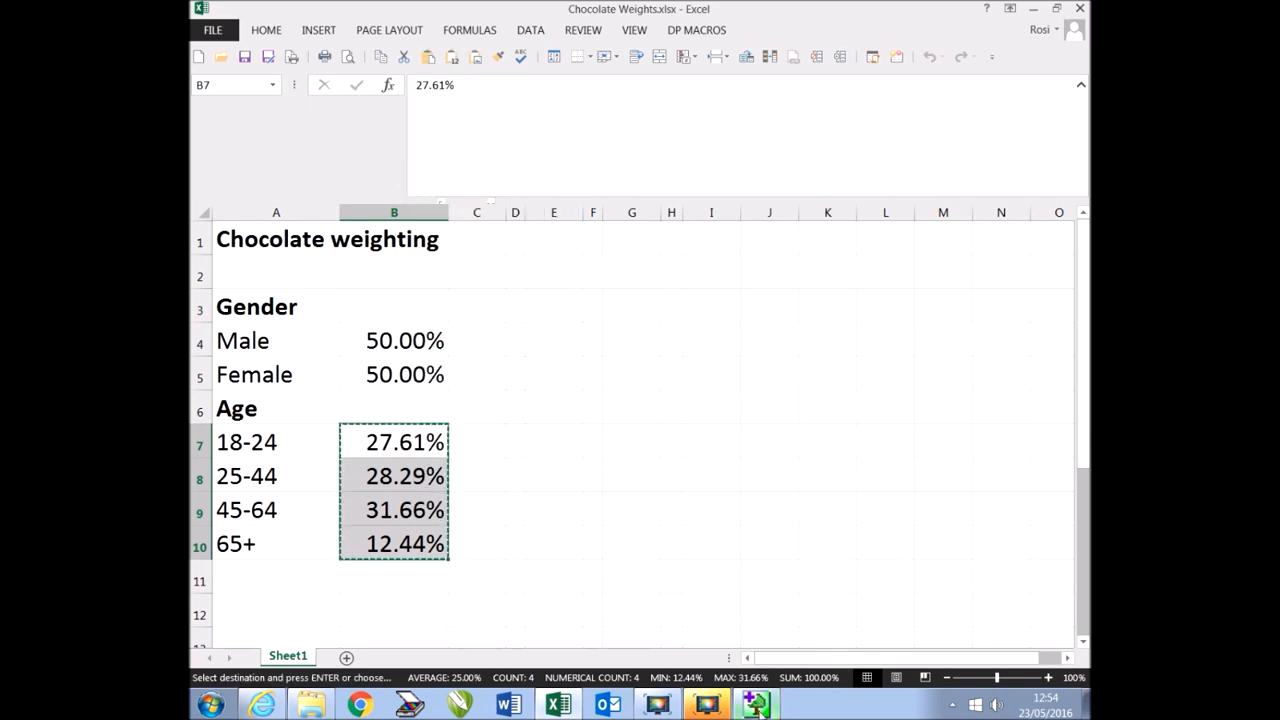
Return to the Chocolate Master project, paste the copied percentages as targets for the four AGE responses, and accept the weight targets
{"action": "left_click", "coordinate": [756, 705]}
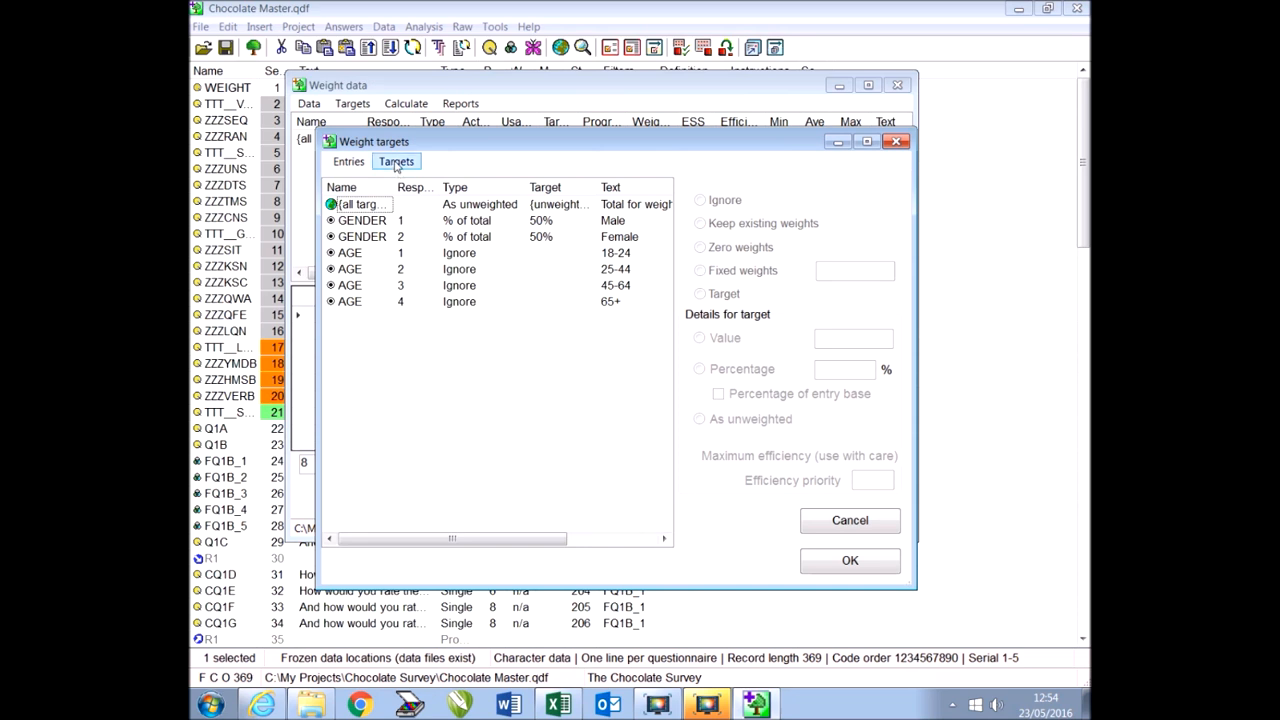
{"action": "left_click", "coordinate": [355, 254]}
{"action": "left_click_drag", "start_coordinate": [353, 254], "coordinate": [360, 303]}
{"action": "left_click", "coordinate": [405, 163]}
{"action": "left_click", "coordinate": [423, 180]}
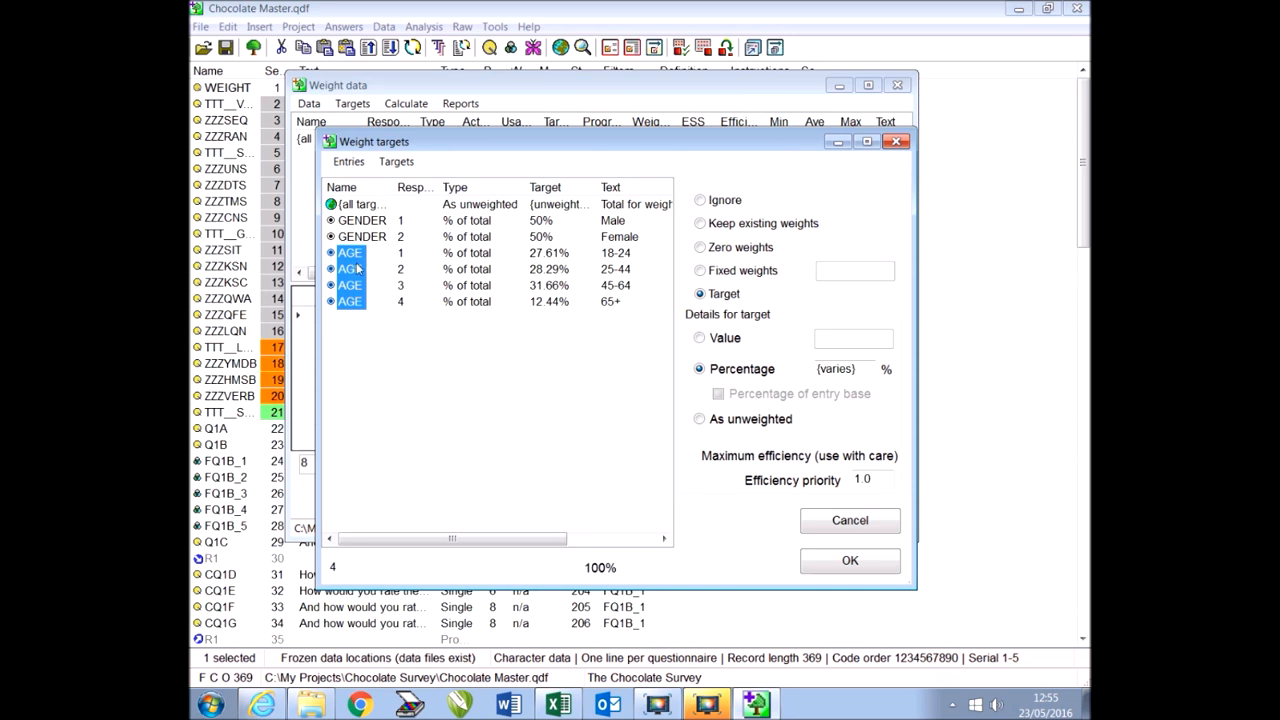
{"action": "left_click", "coordinate": [850, 563]}
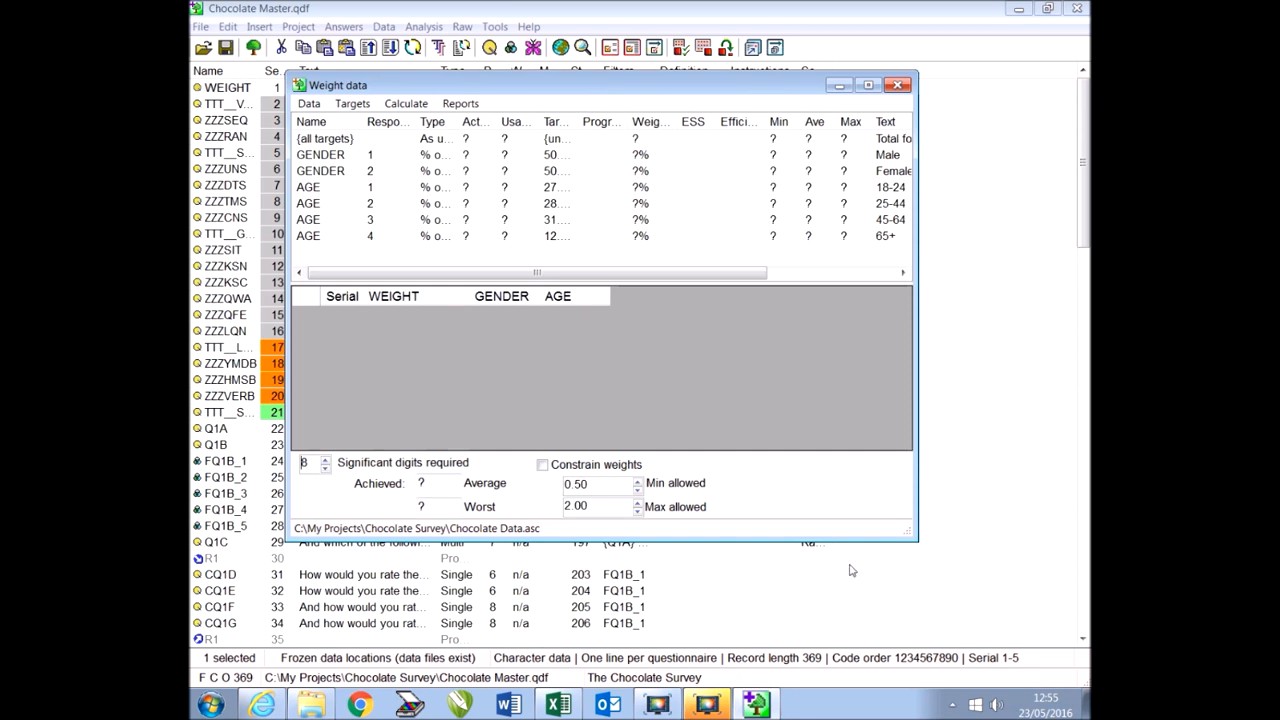
Save the weight targets to a weighting file named Weighting.xml in the Chocolate Survey folder
{"action": "left_click", "coordinate": [360, 106]}
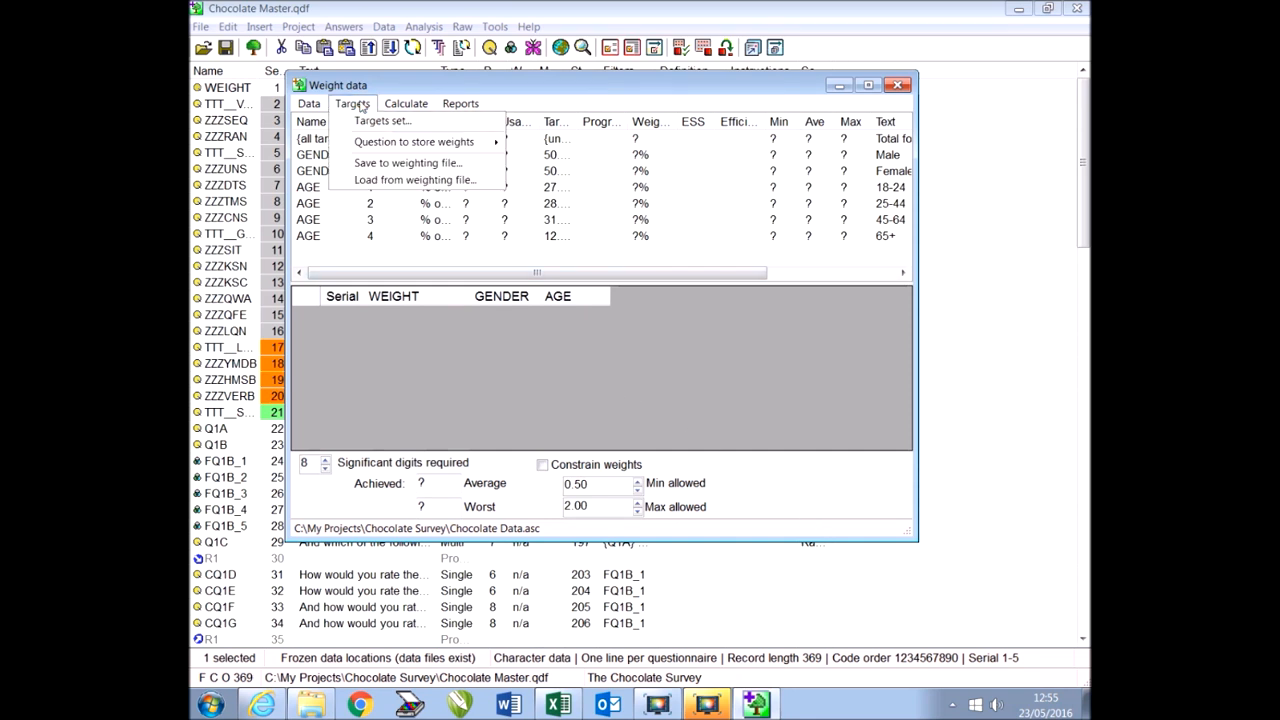
{"action": "left_click", "coordinate": [385, 164]}
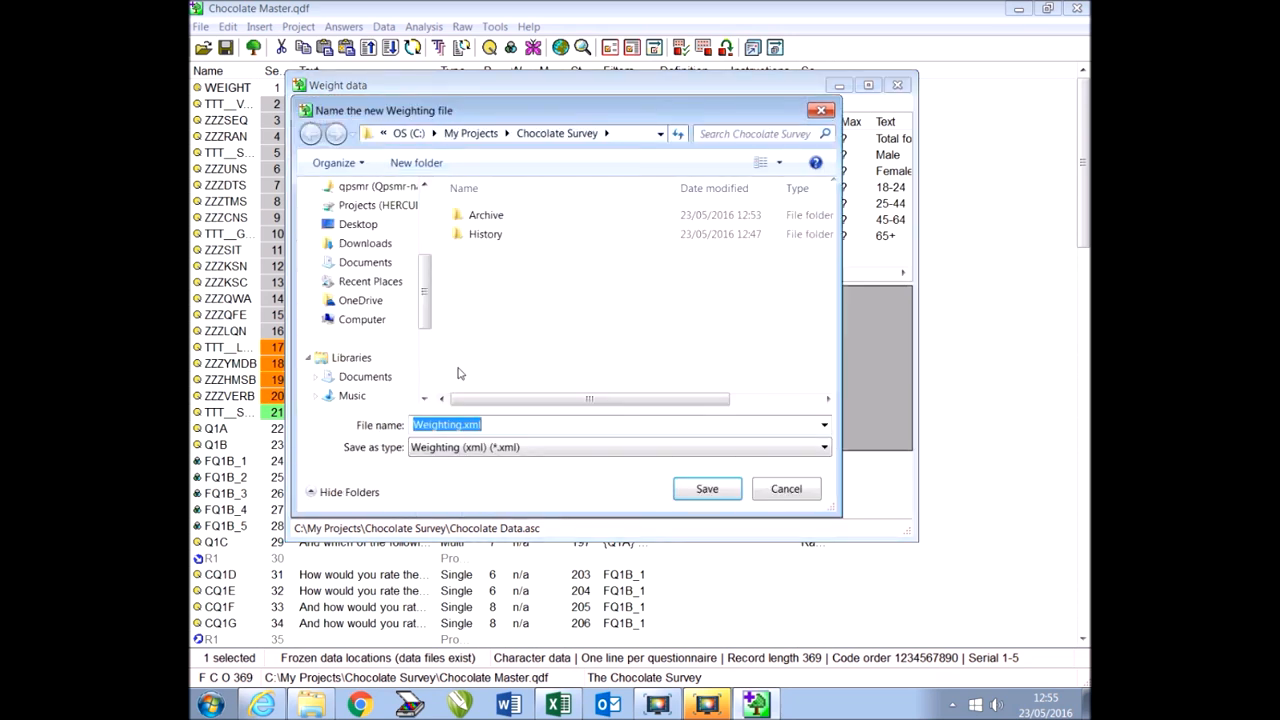
{"action": "left_click", "coordinate": [704, 489]}
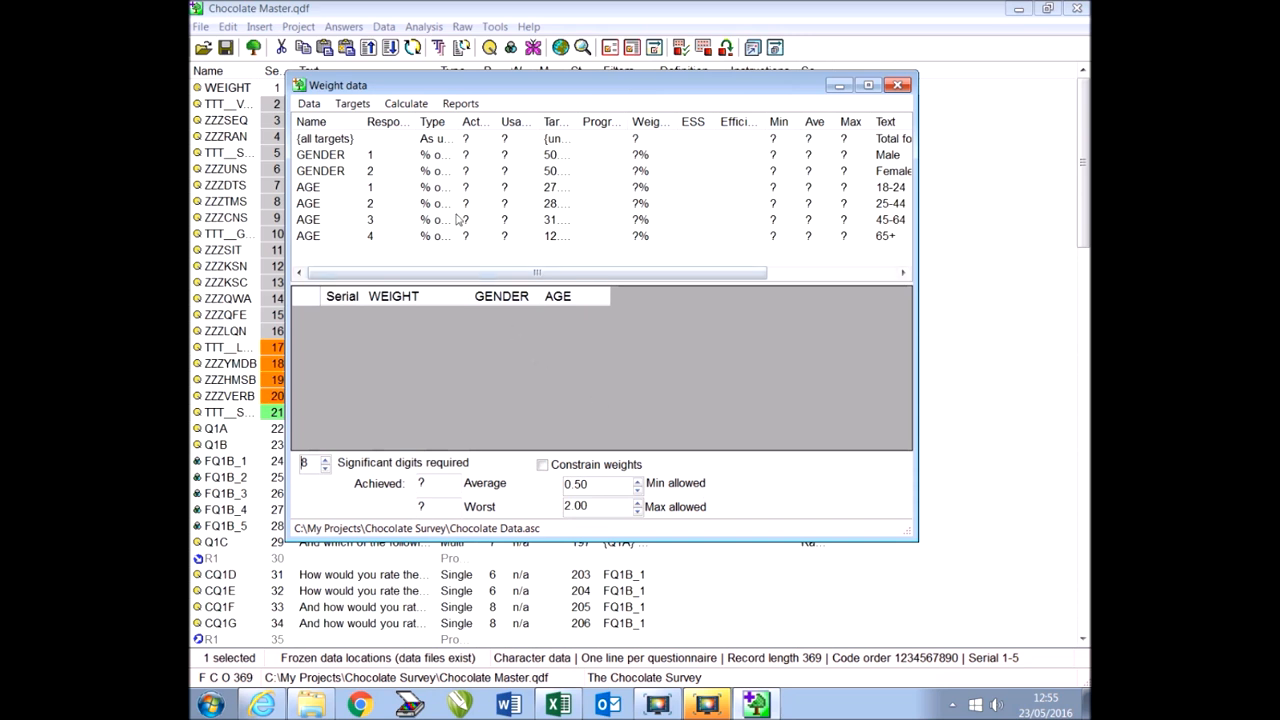
Prepare and check the data, and calculate the weights for the gender and age targets
{"action": "left_click", "coordinate": [408, 106]}
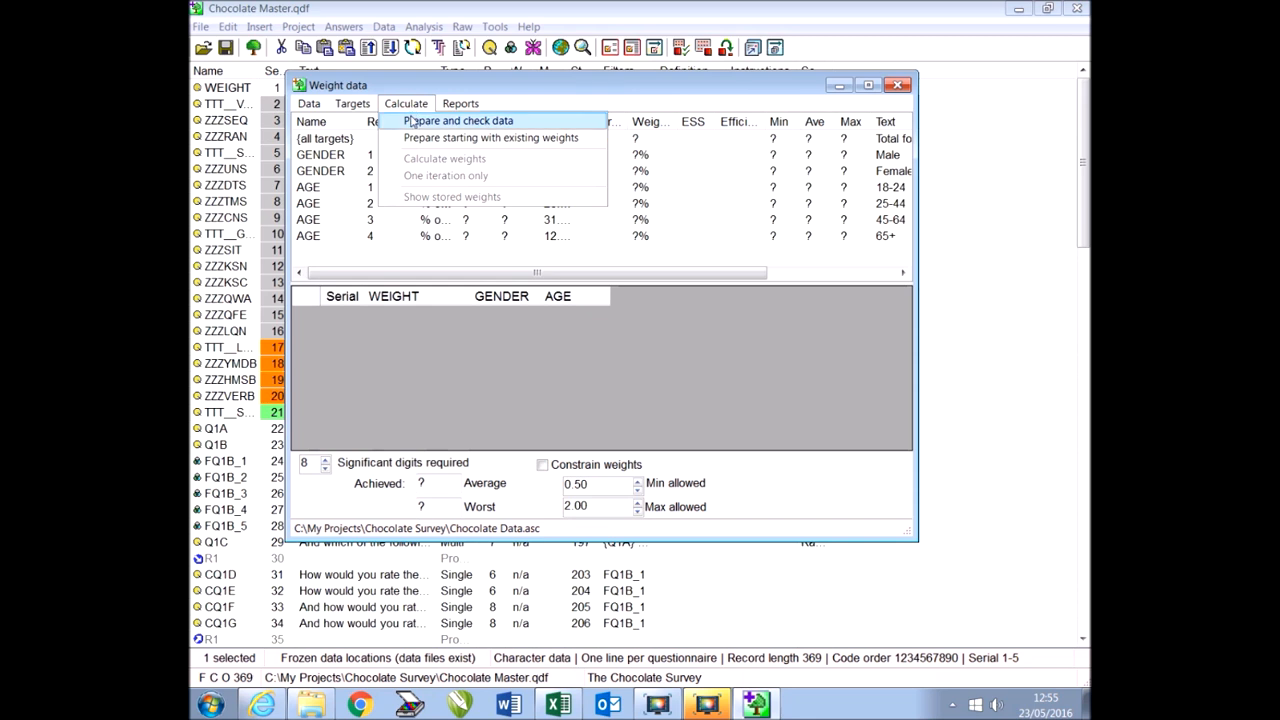
{"action": "left_click", "coordinate": [414, 122]}
{"action": "left_click", "coordinate": [407, 106]}
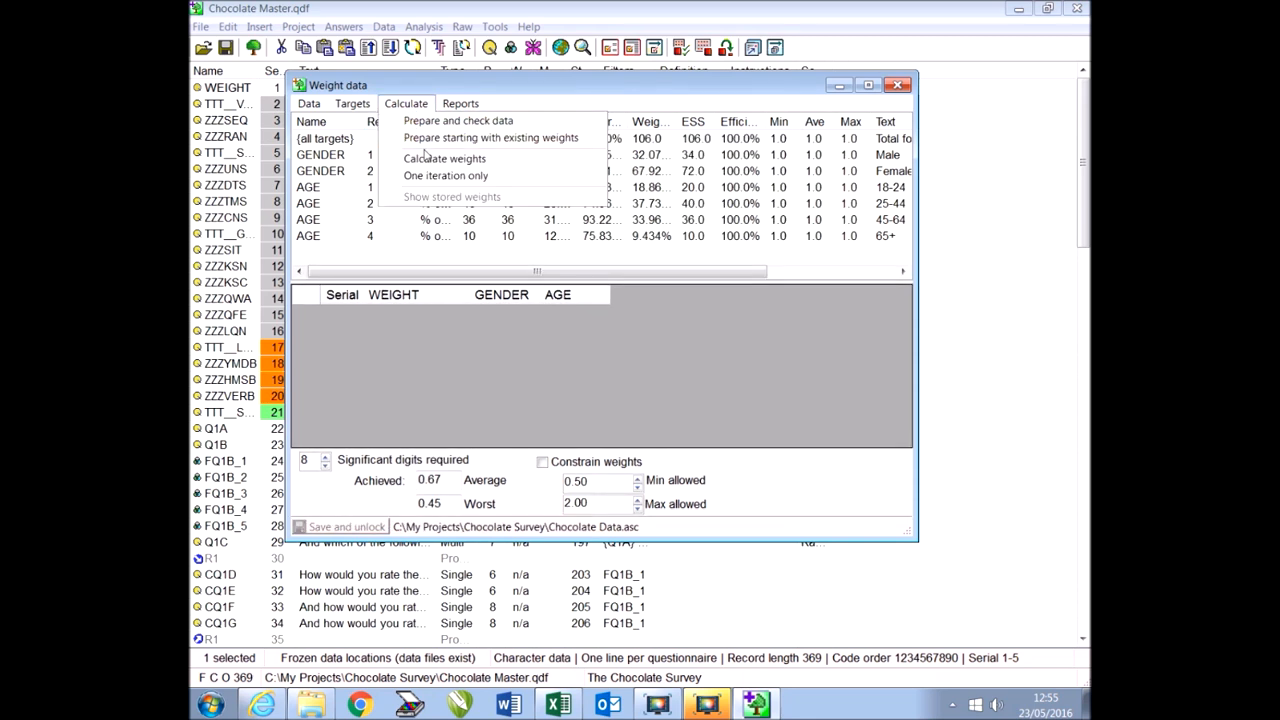
{"action": "left_click", "coordinate": [430, 160]}
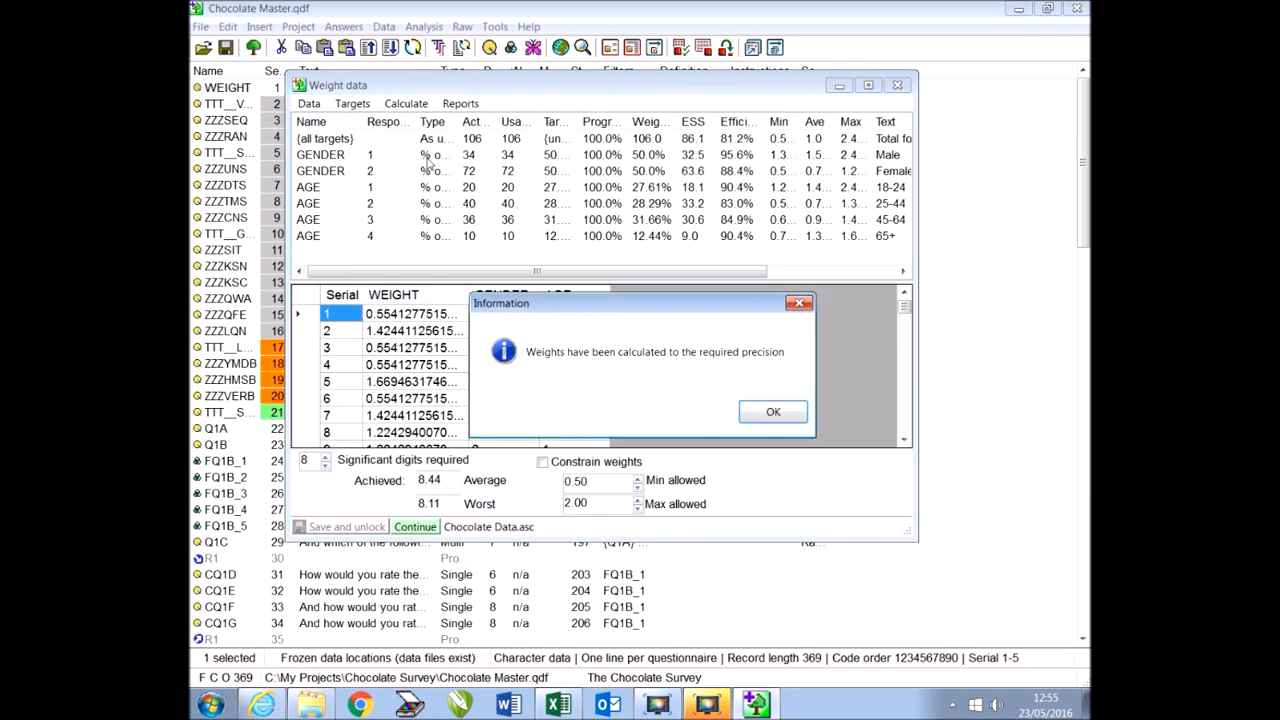
{"action": "left_click_drag", "start_coordinate": [566, 303], "coordinate": [614, 309]}
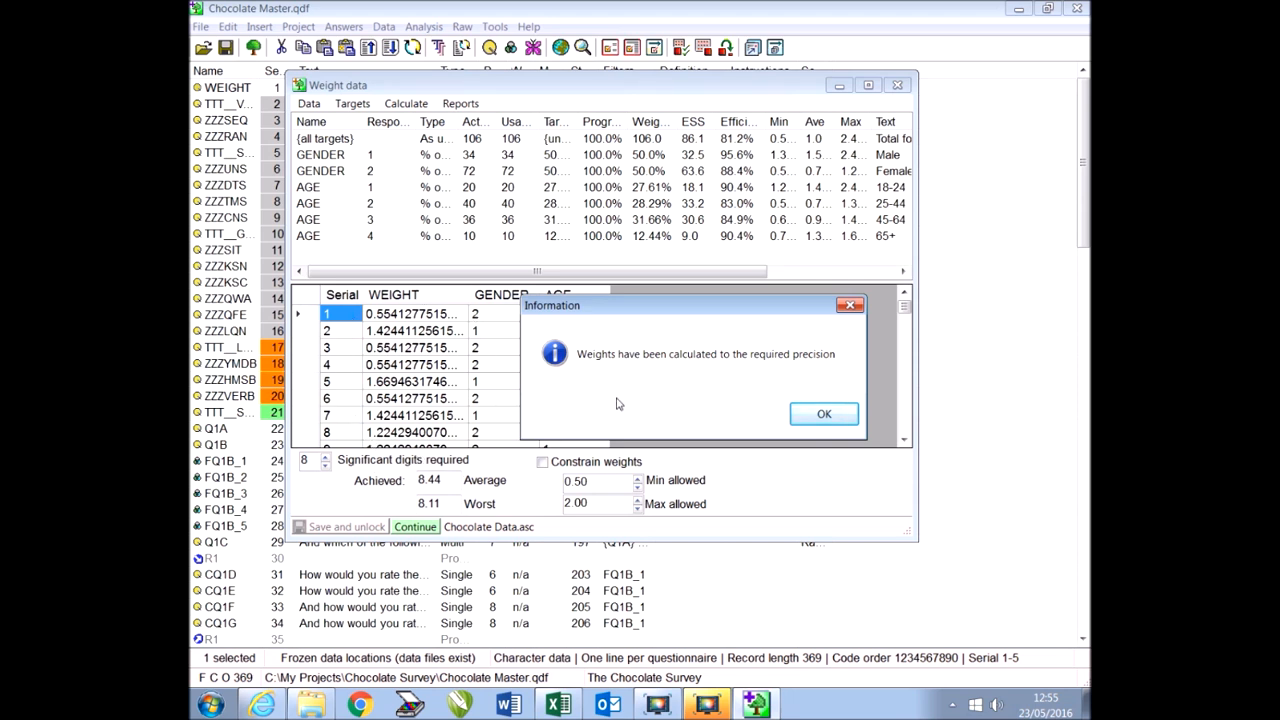
{"action": "left_click", "coordinate": [820, 414]}
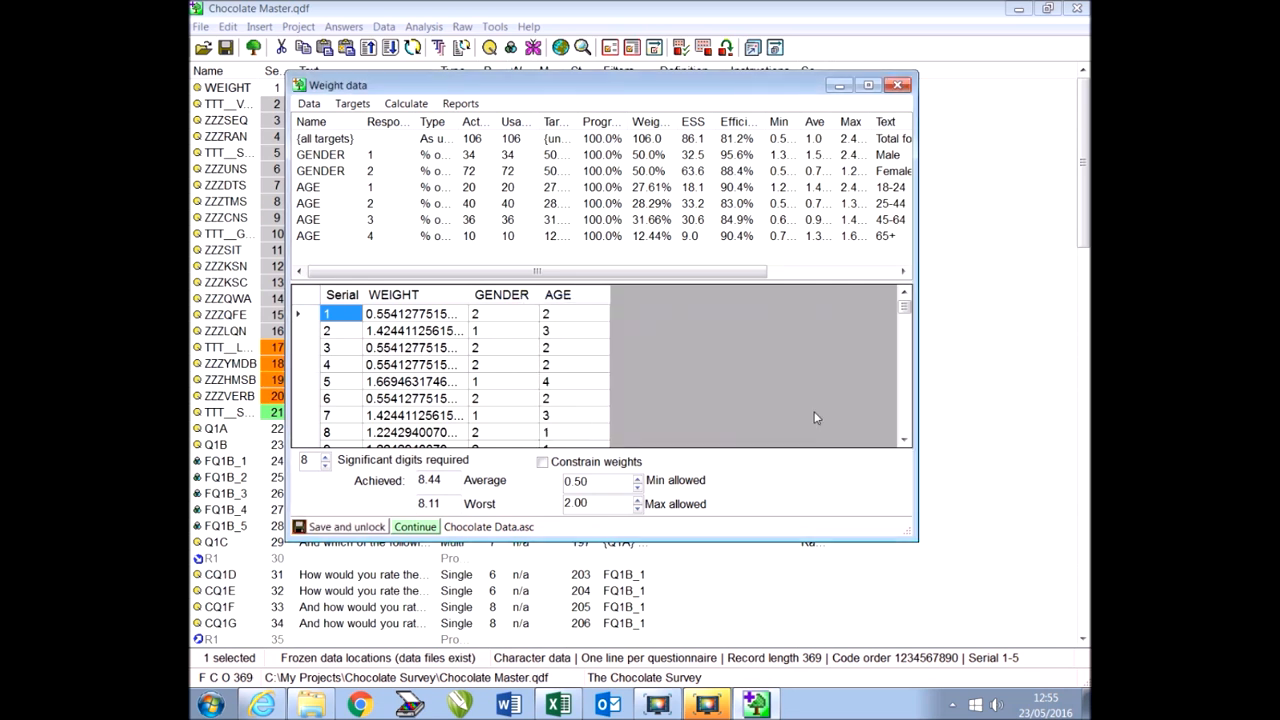
Open the weighting summary report for viewing
{"action": "left_click_drag", "start_coordinate": [663, 271], "coordinate": [628, 307]}
{"action": "left_click", "coordinate": [460, 103]}
{"action": "mouse_move", "coordinate": [484, 140]}
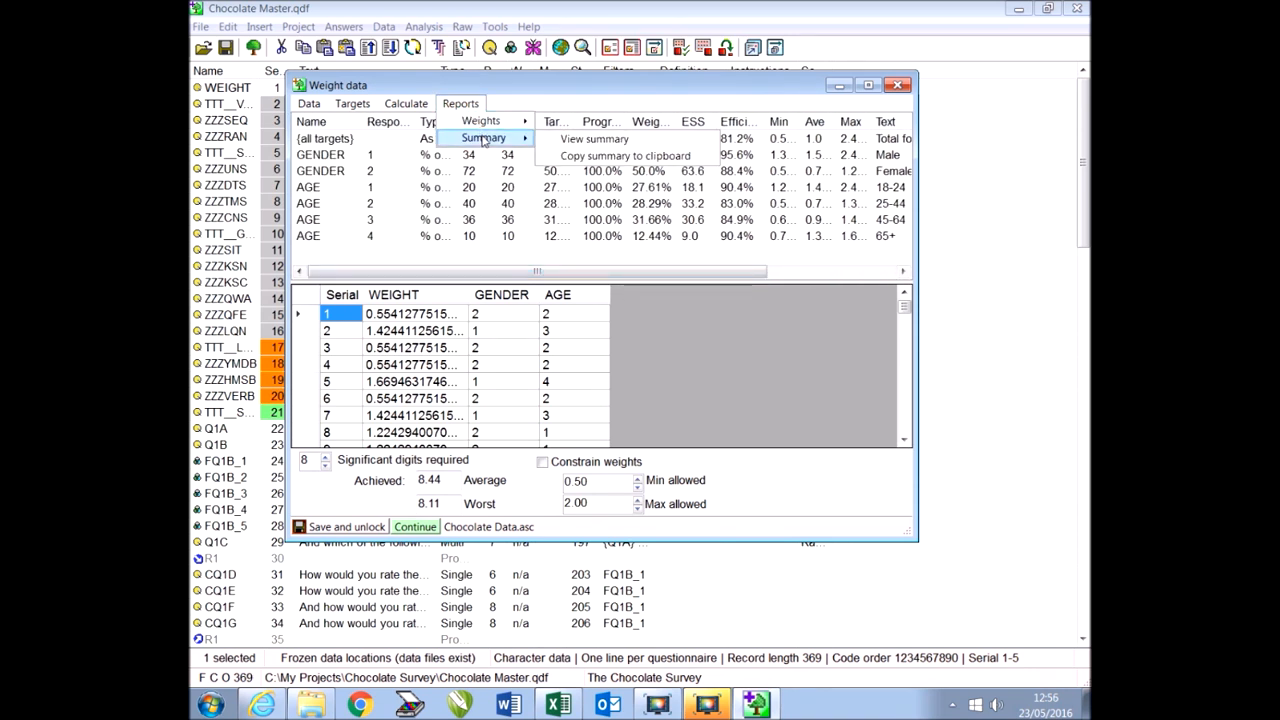
{"action": "left_click", "coordinate": [584, 142]}
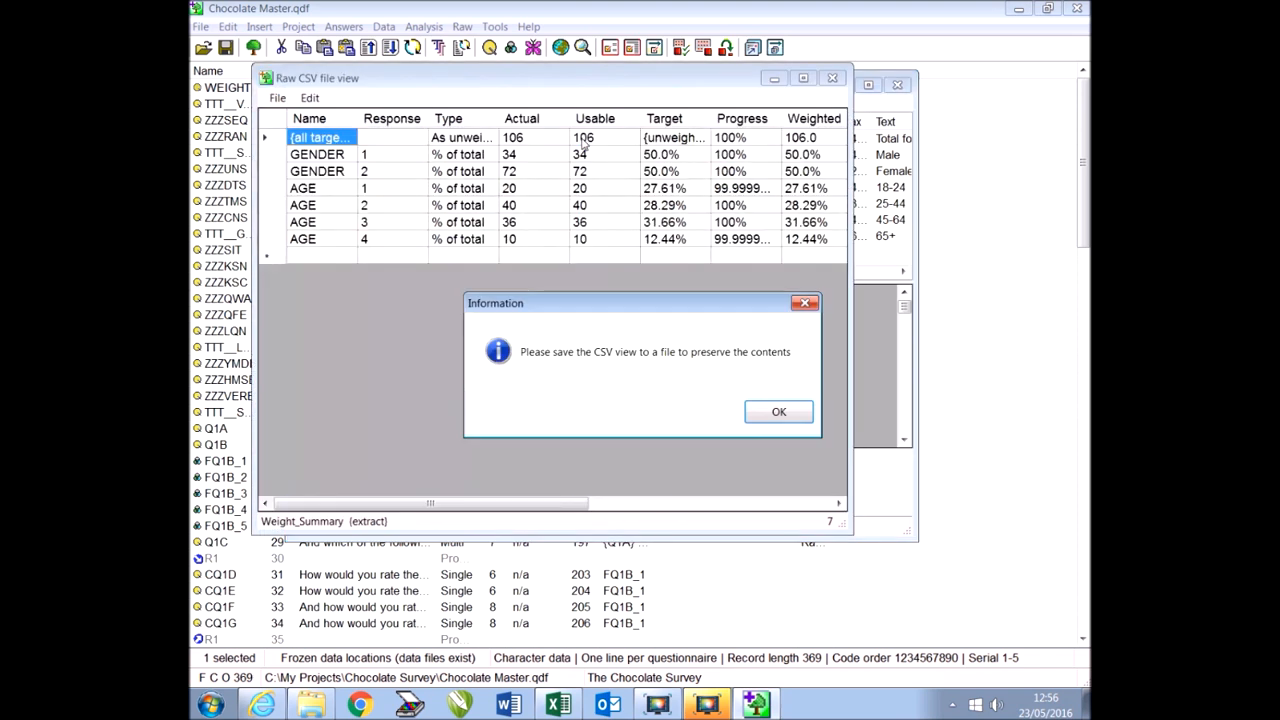
{"action": "left_click", "coordinate": [775, 414]}
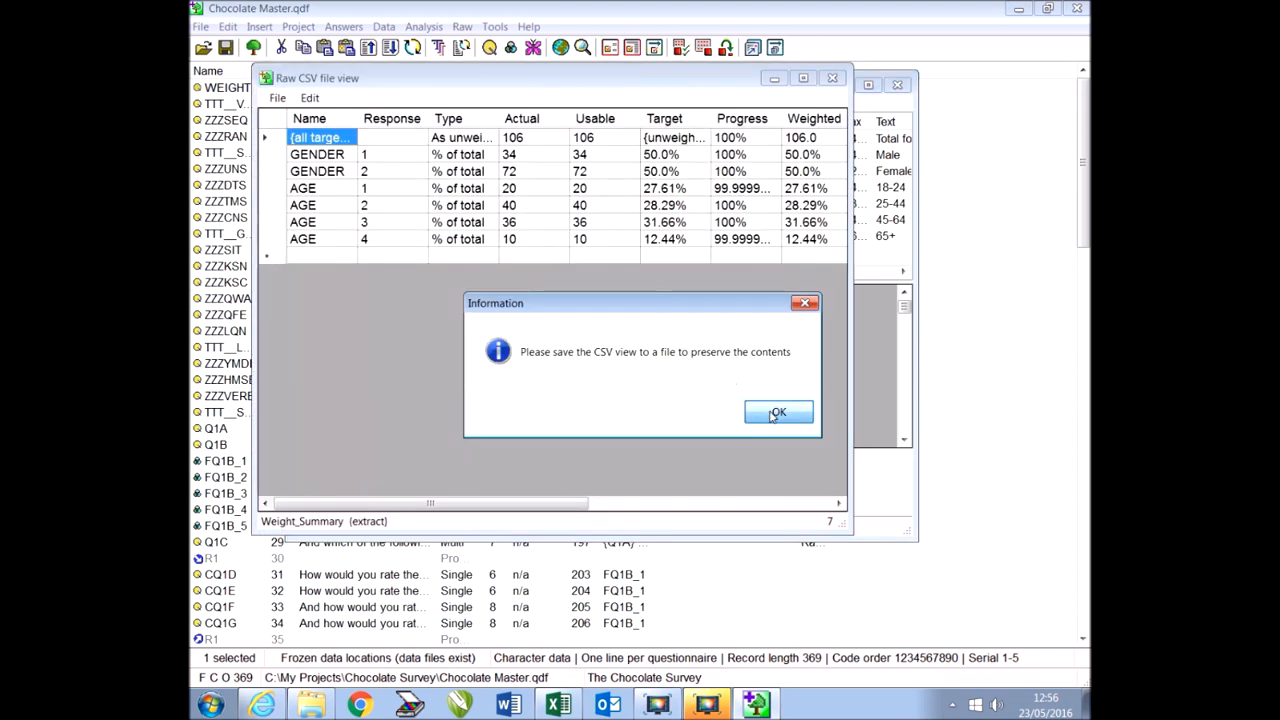
Save the summary as a comma-delimited file named Chocolate Weighting Summary, look over its columns and close the report
{"action": "left_click", "coordinate": [278, 98]}
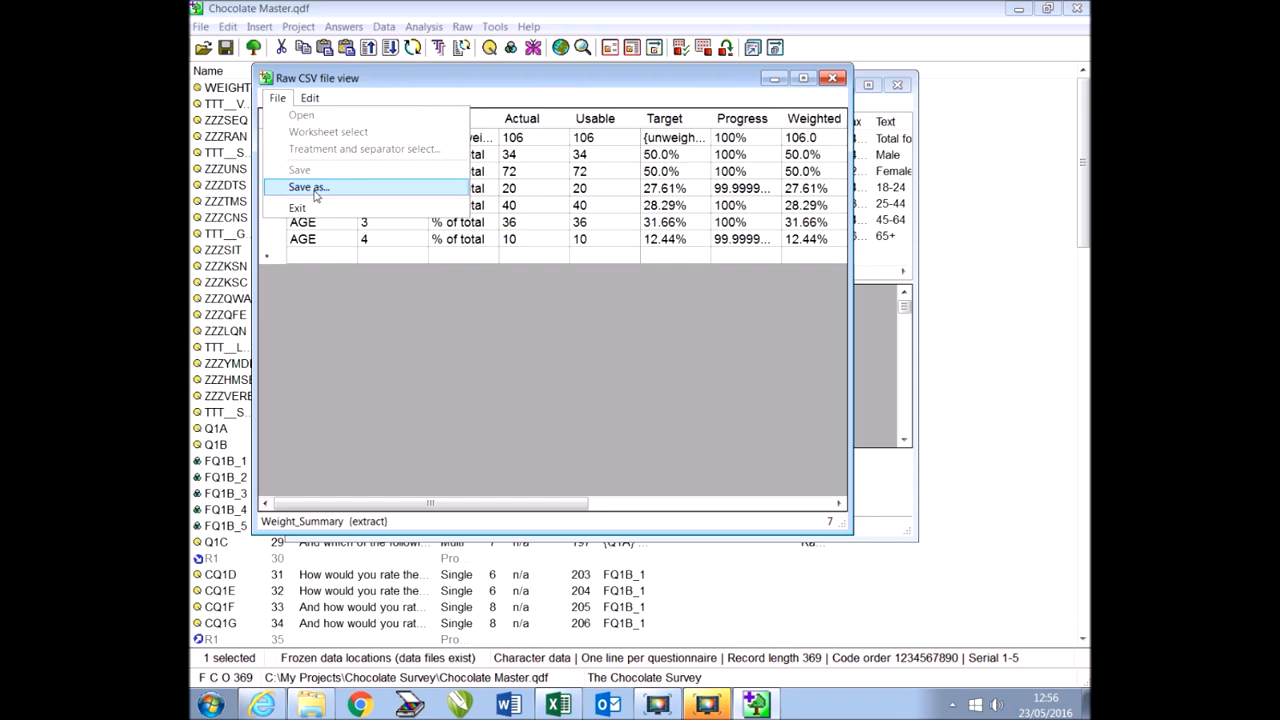
{"action": "left_click", "coordinate": [316, 195]}
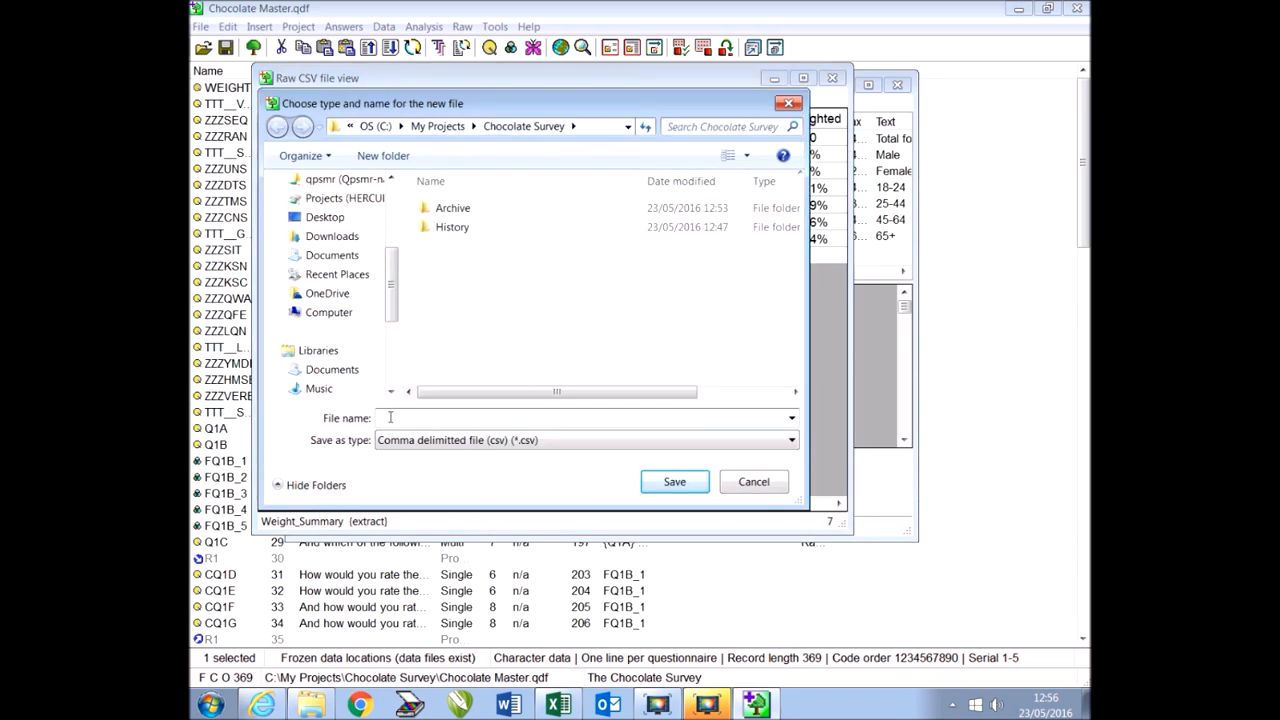
{"action": "type", "text": "Choc"}
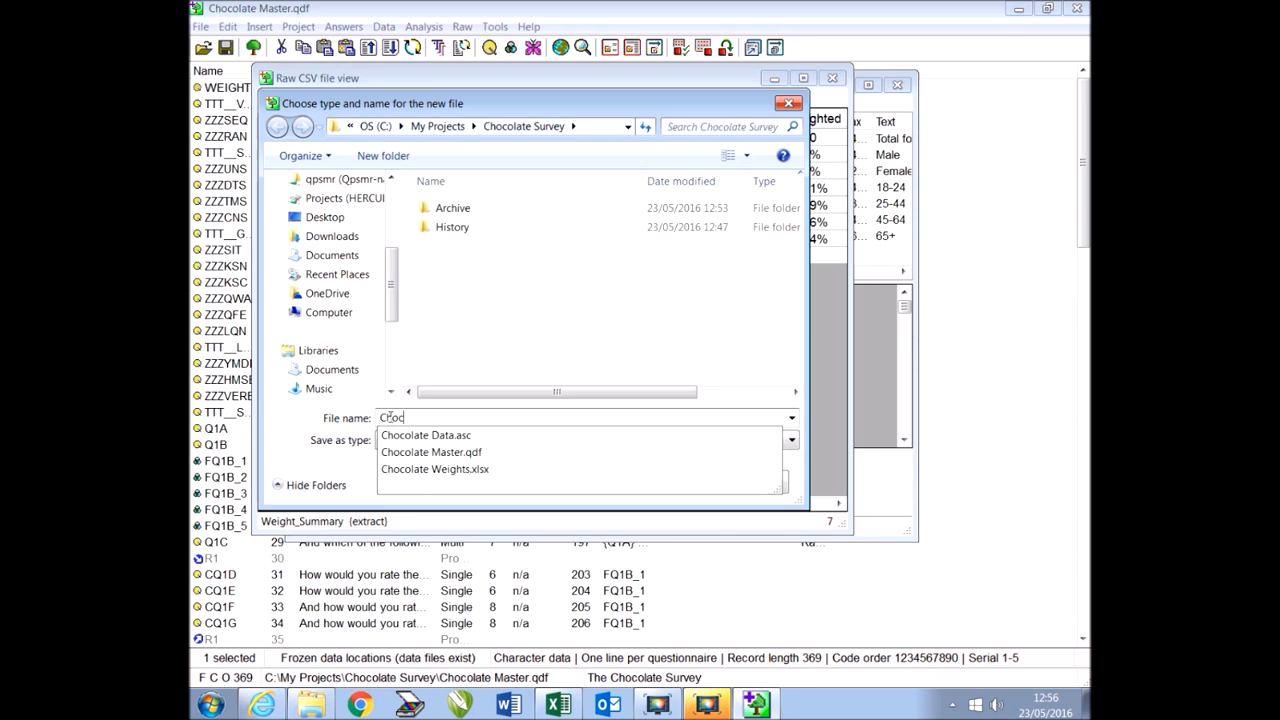
{"action": "type", "text": "olate Weig"}
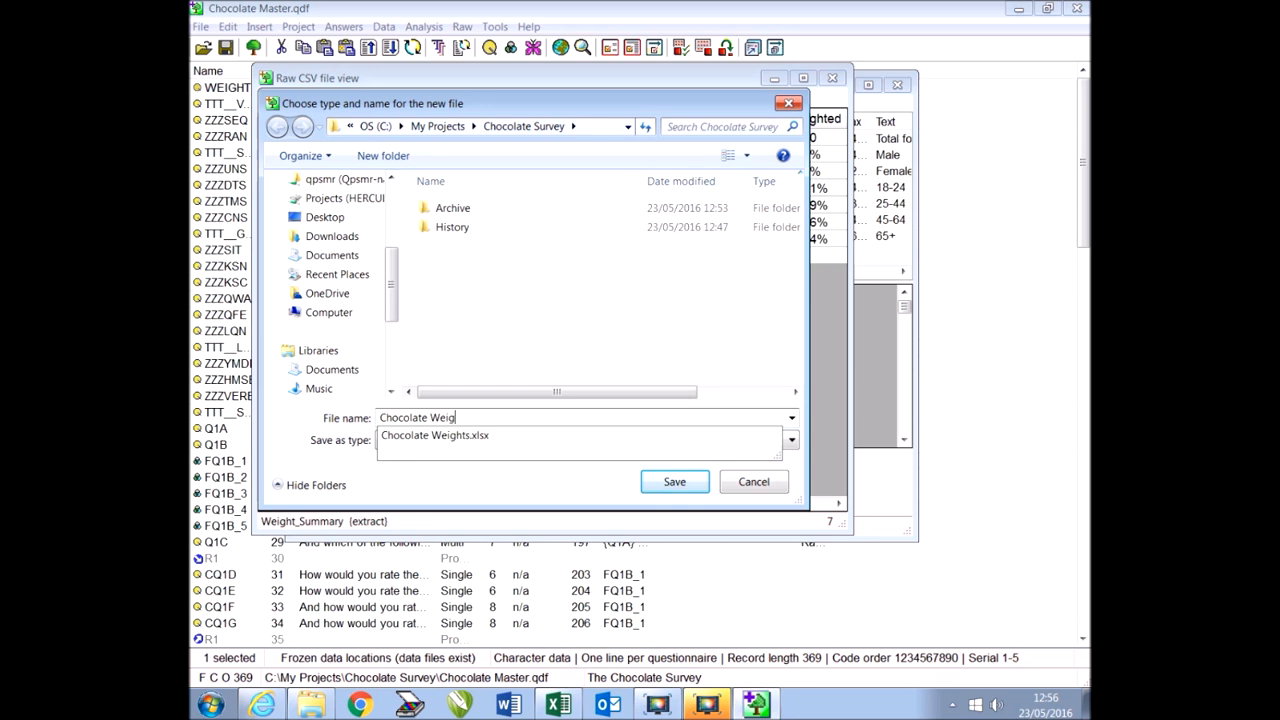
{"action": "type", "text": "hting Summary"}
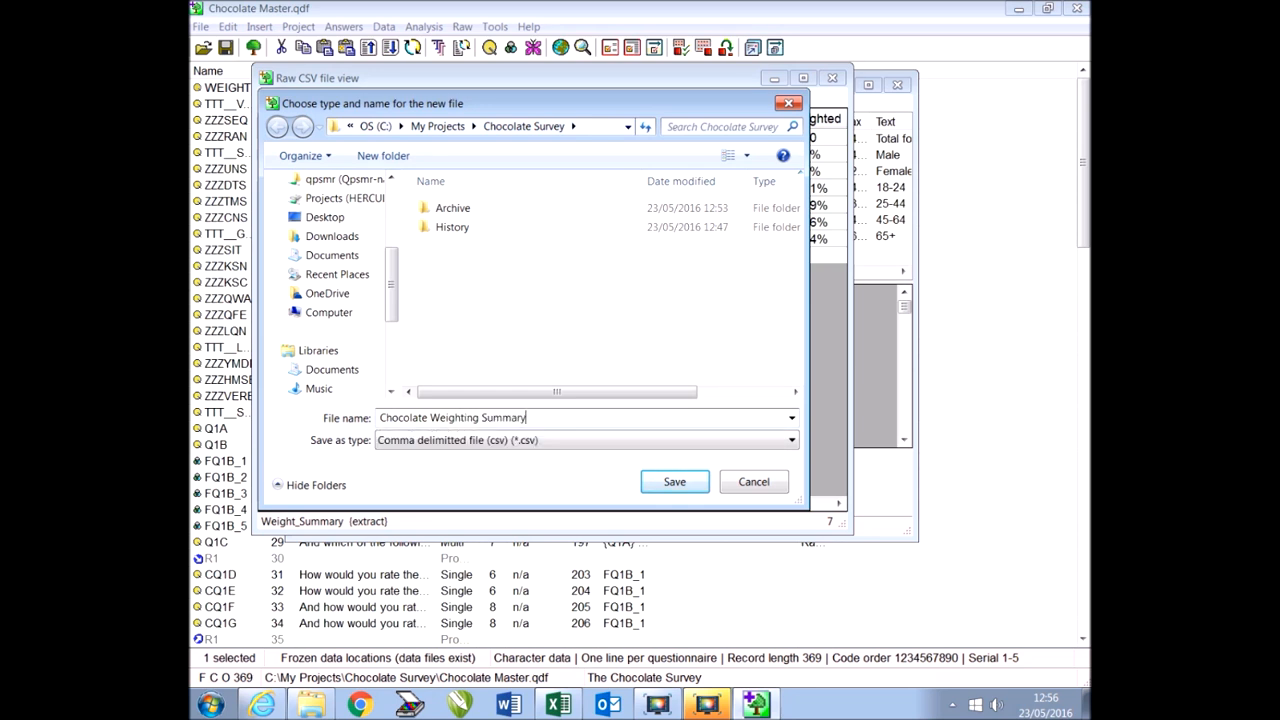
{"action": "left_click", "coordinate": [678, 484]}
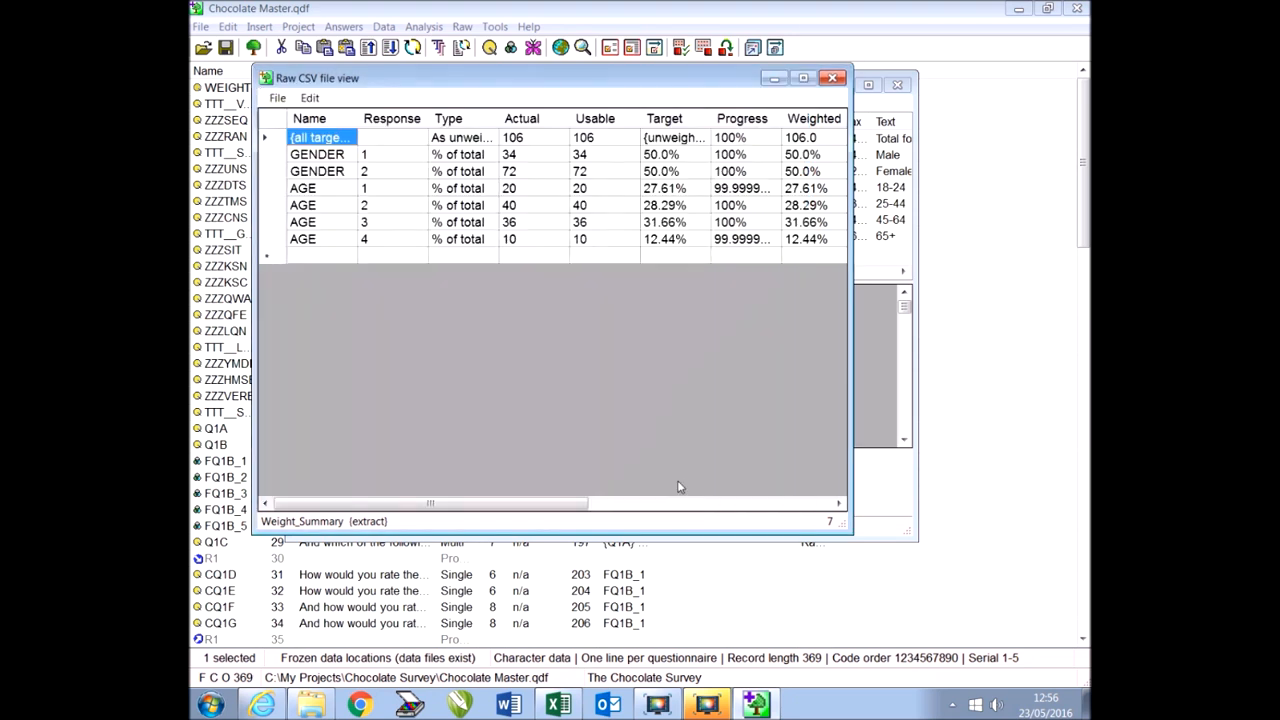
{"action": "left_click_drag", "start_coordinate": [534, 505], "coordinate": [670, 510]}
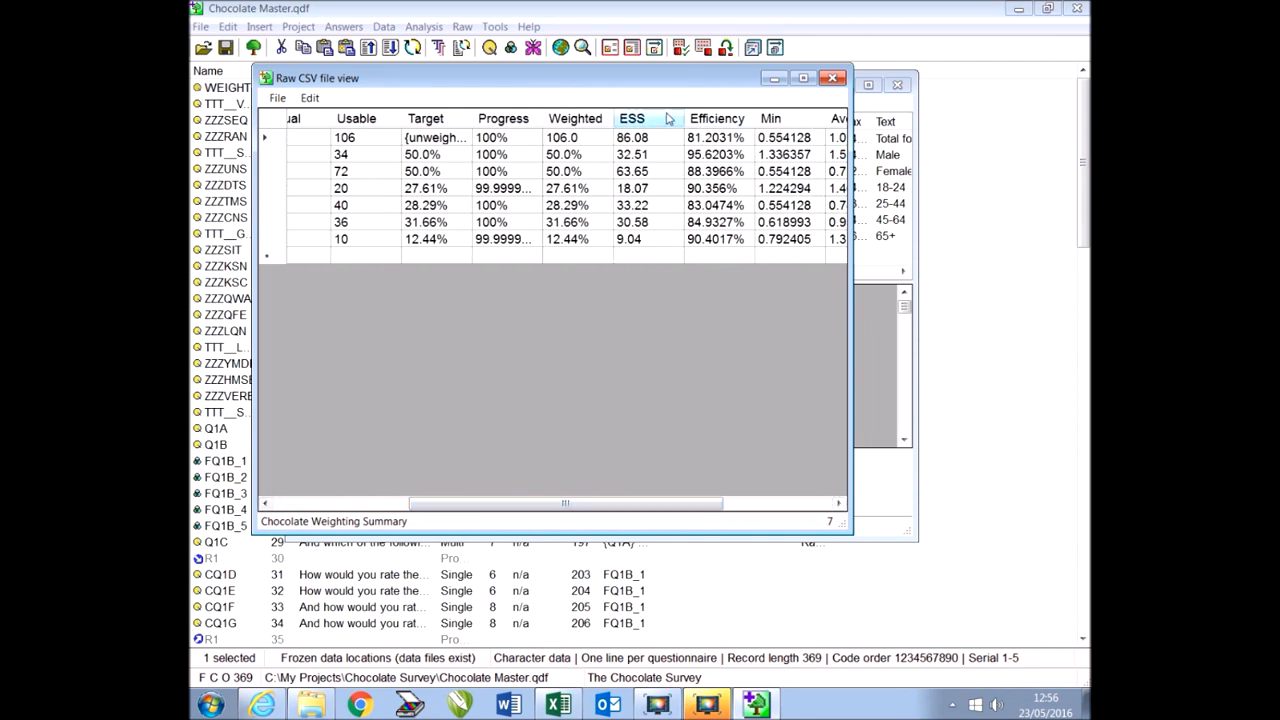
{"action": "left_click_drag", "start_coordinate": [688, 510], "coordinate": [543, 503]}
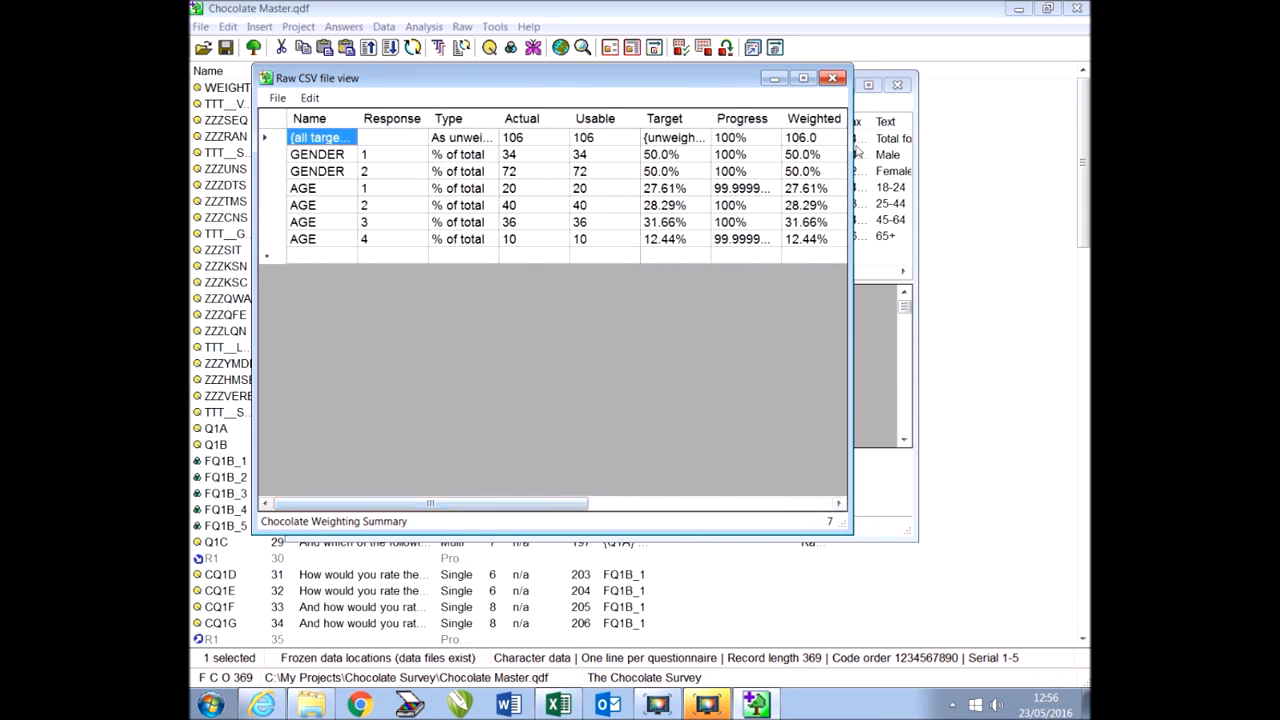
{"action": "left_click", "coordinate": [832, 78]}
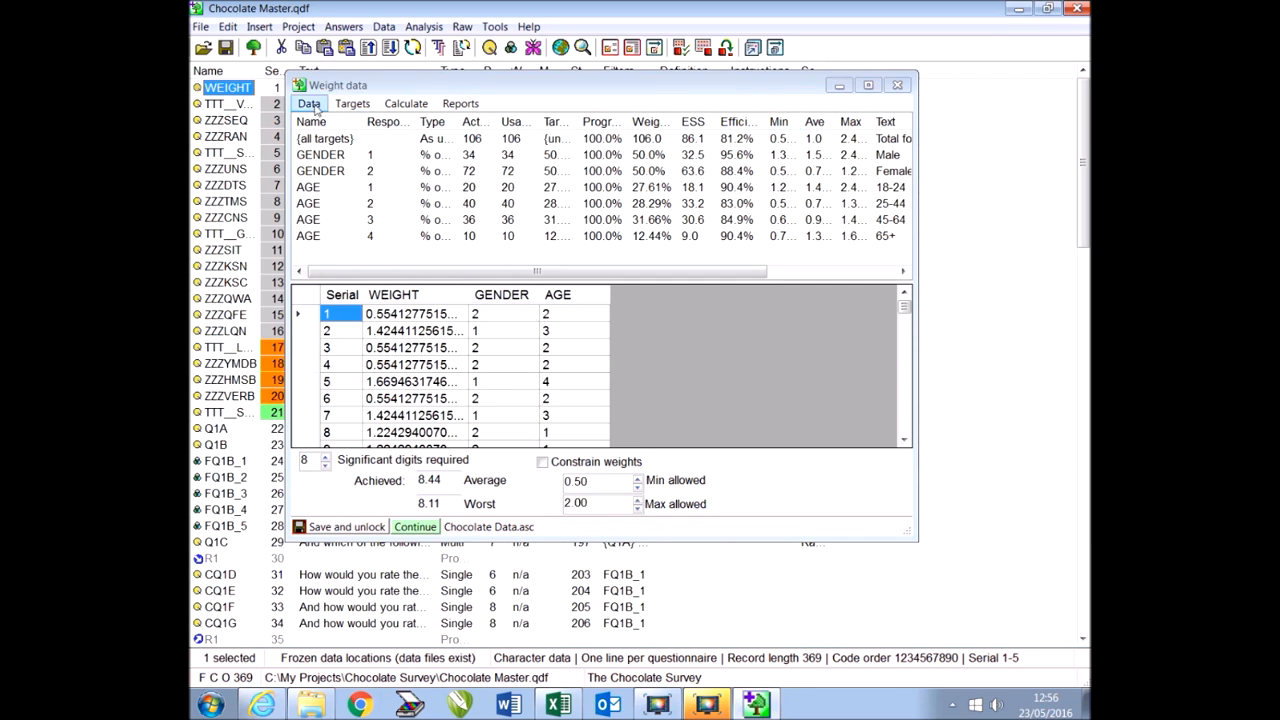
Save the weighted data as a new character data file named Chocolate Data WEIGHTED.asc and close the weighting window
{"action": "left_click", "coordinate": [309, 104]}
{"action": "left_click", "coordinate": [309, 104]}
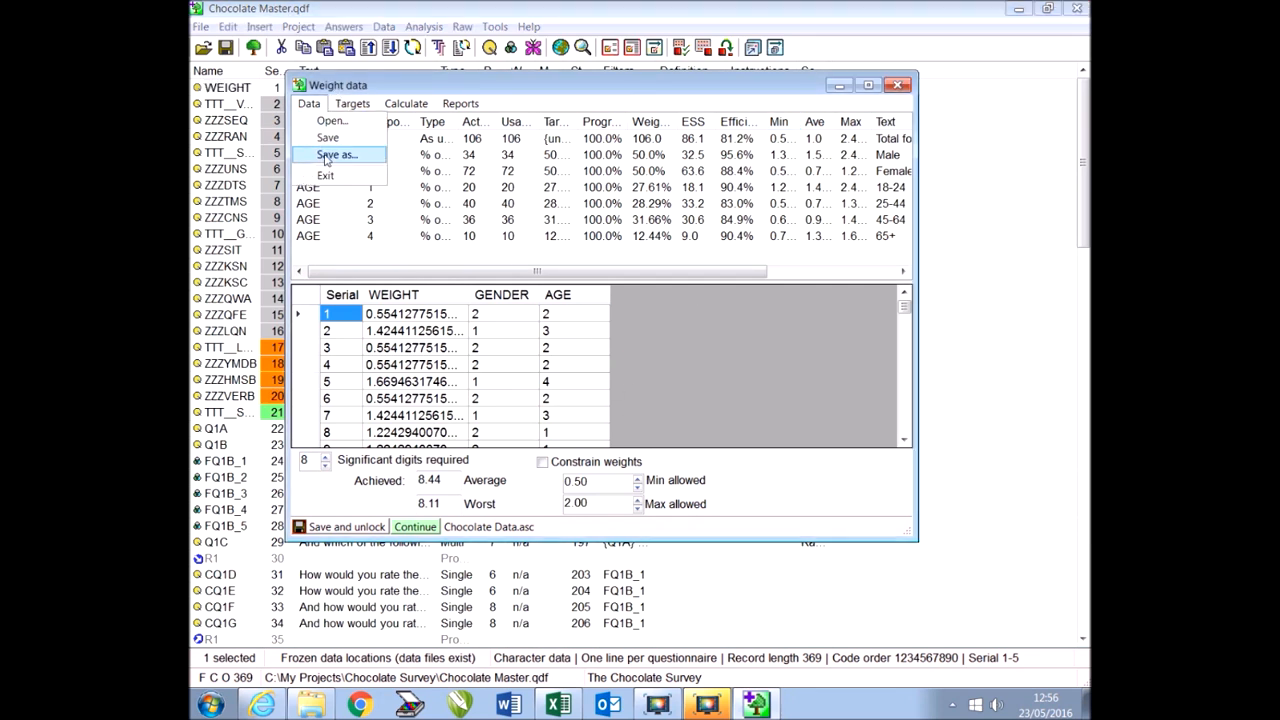
{"action": "left_click", "coordinate": [327, 155]}
{"action": "left_click", "coordinate": [492, 254]}
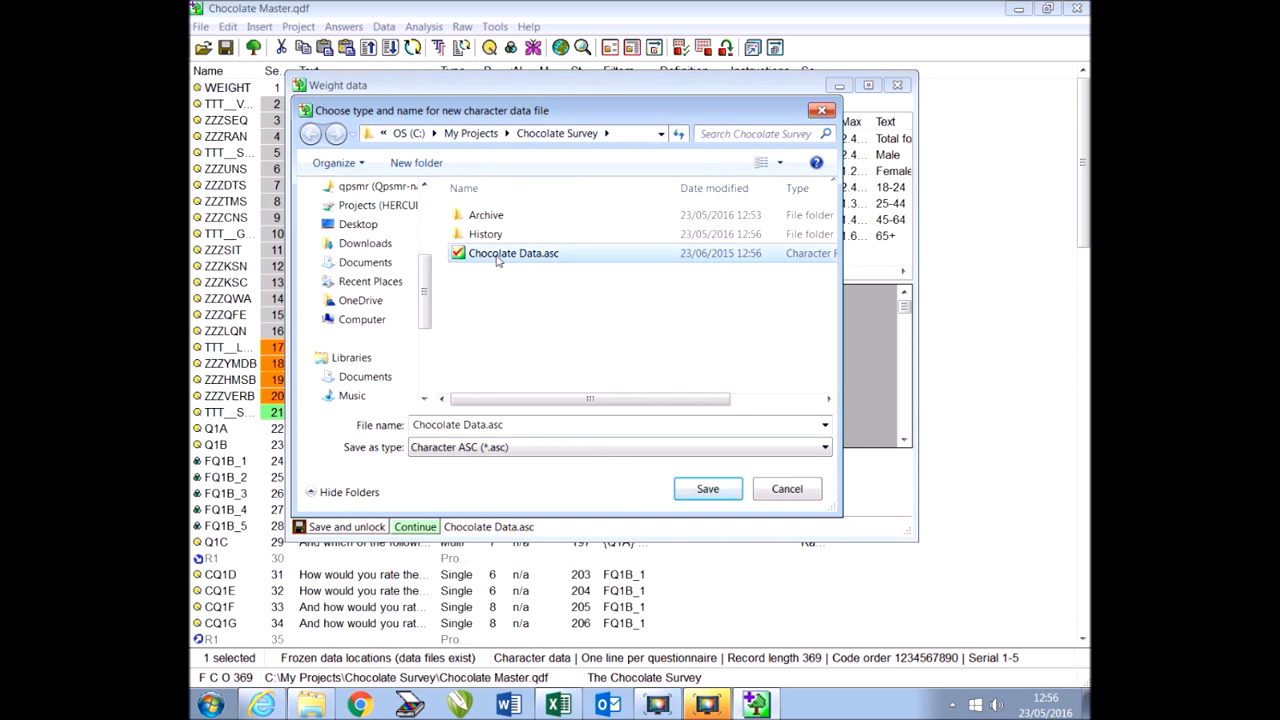
{"action": "left_click", "coordinate": [486, 424]}
{"action": "left_click", "coordinate": [486, 424]}
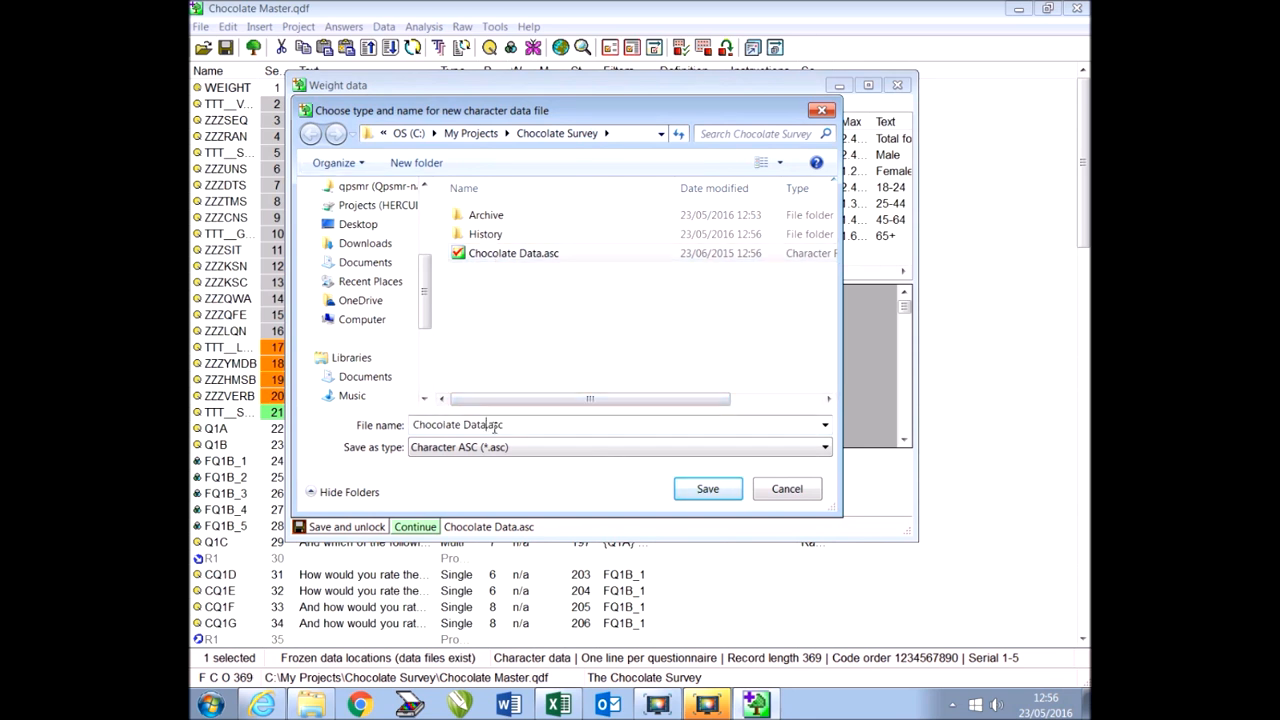
{"action": "type", "text": "WEIGHT"}
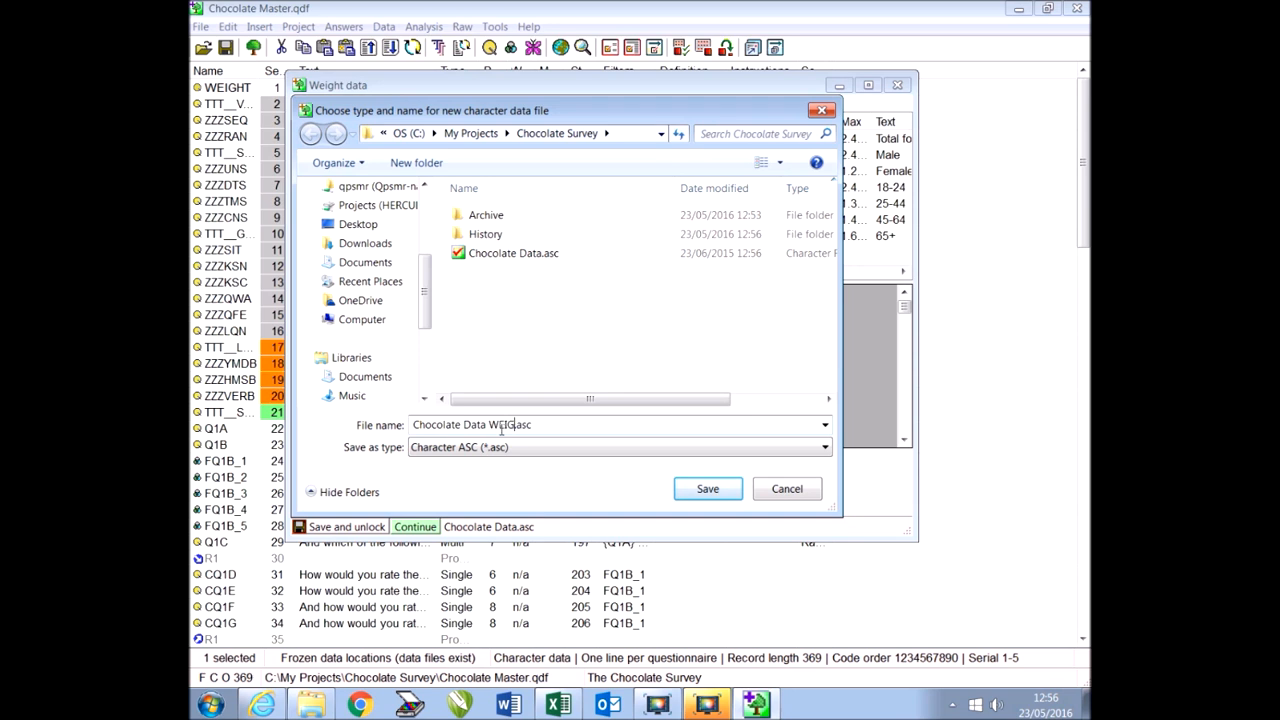
{"action": "type", "text": "ED"}
{"action": "left_click", "coordinate": [724, 492]}
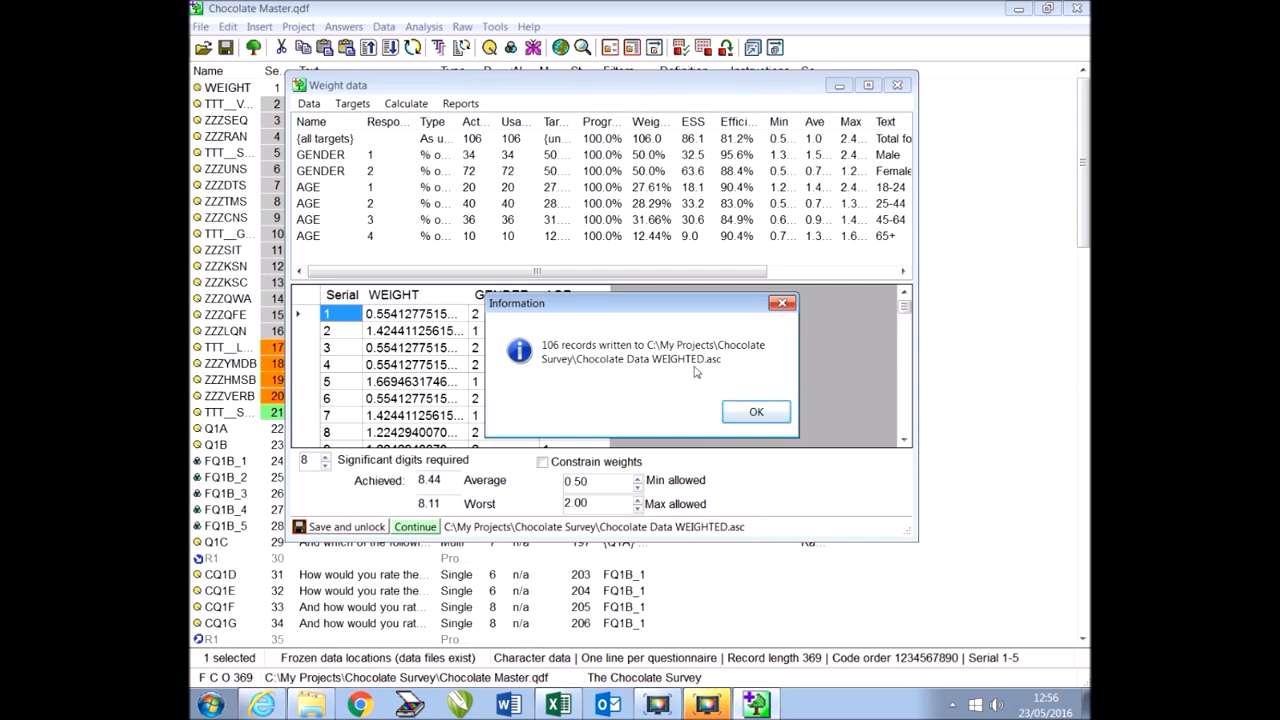
{"action": "left_click", "coordinate": [749, 416]}
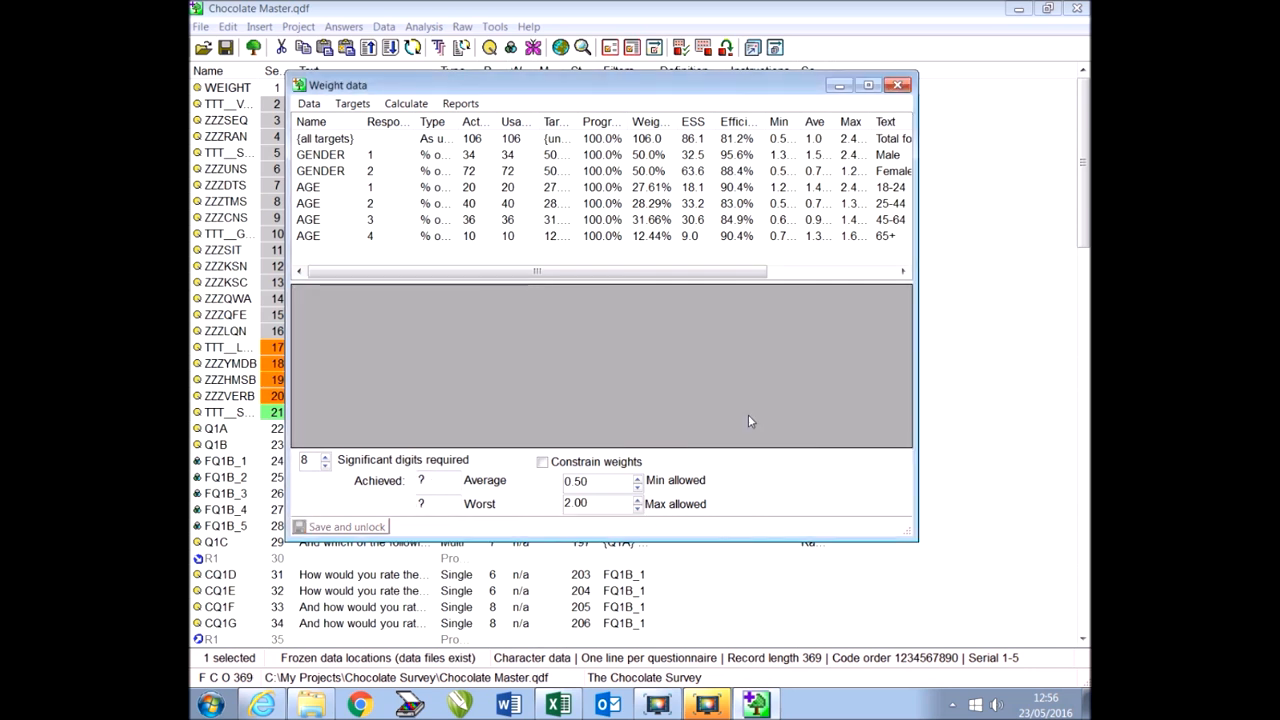
{"action": "left_click", "coordinate": [898, 86]}
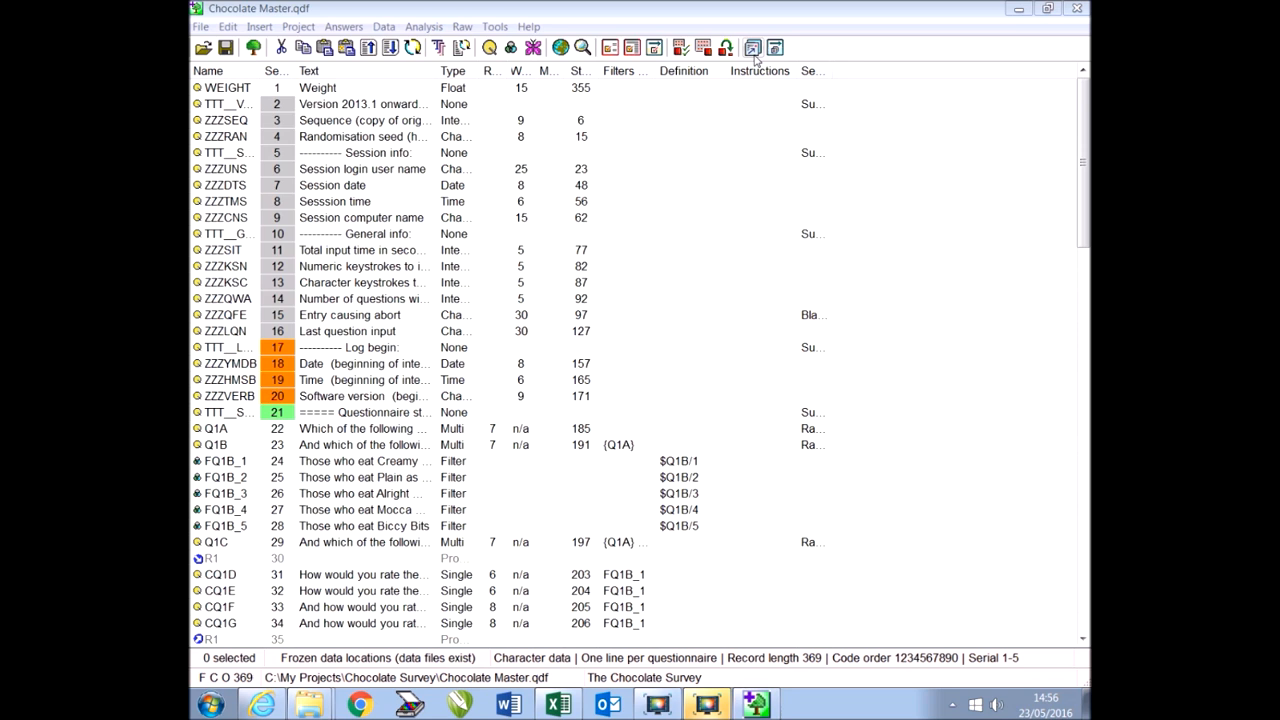
Open the Chocolate Data WEIGHTED file in the data drill down
{"action": "left_click", "coordinate": [755, 55]}
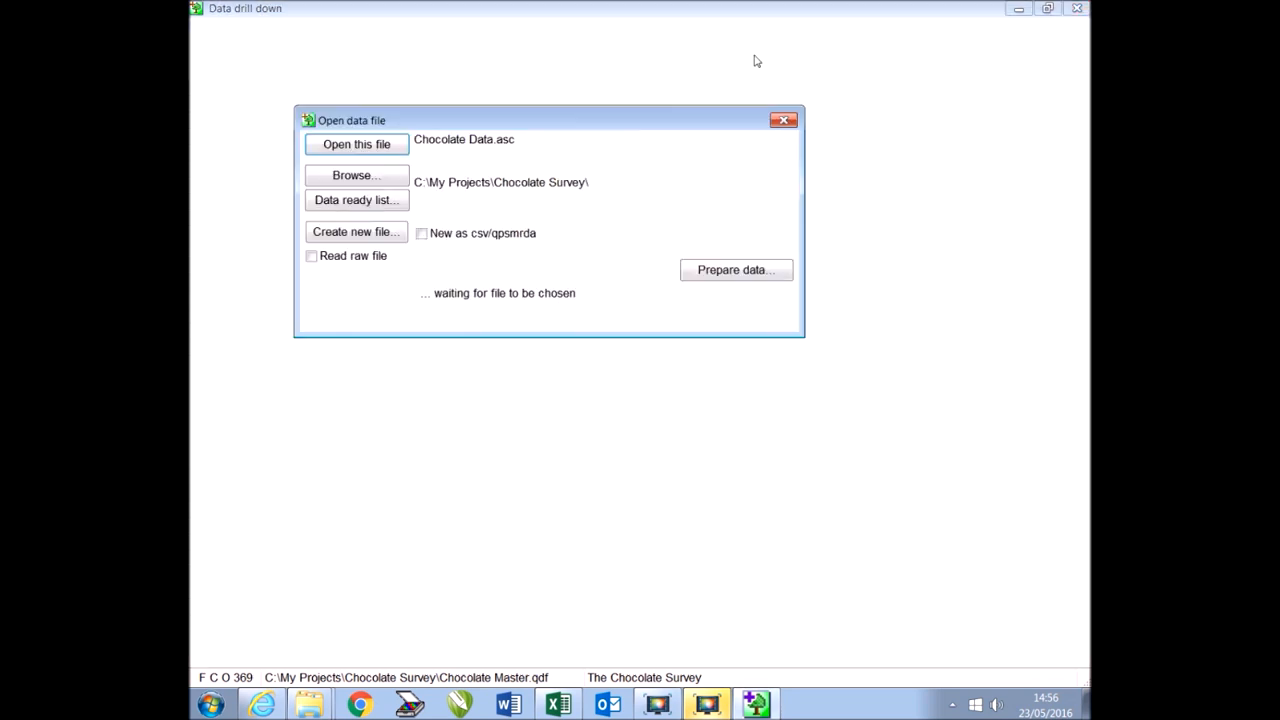
{"action": "left_click", "coordinate": [396, 180]}
{"action": "double_click", "coordinate": [527, 288]}
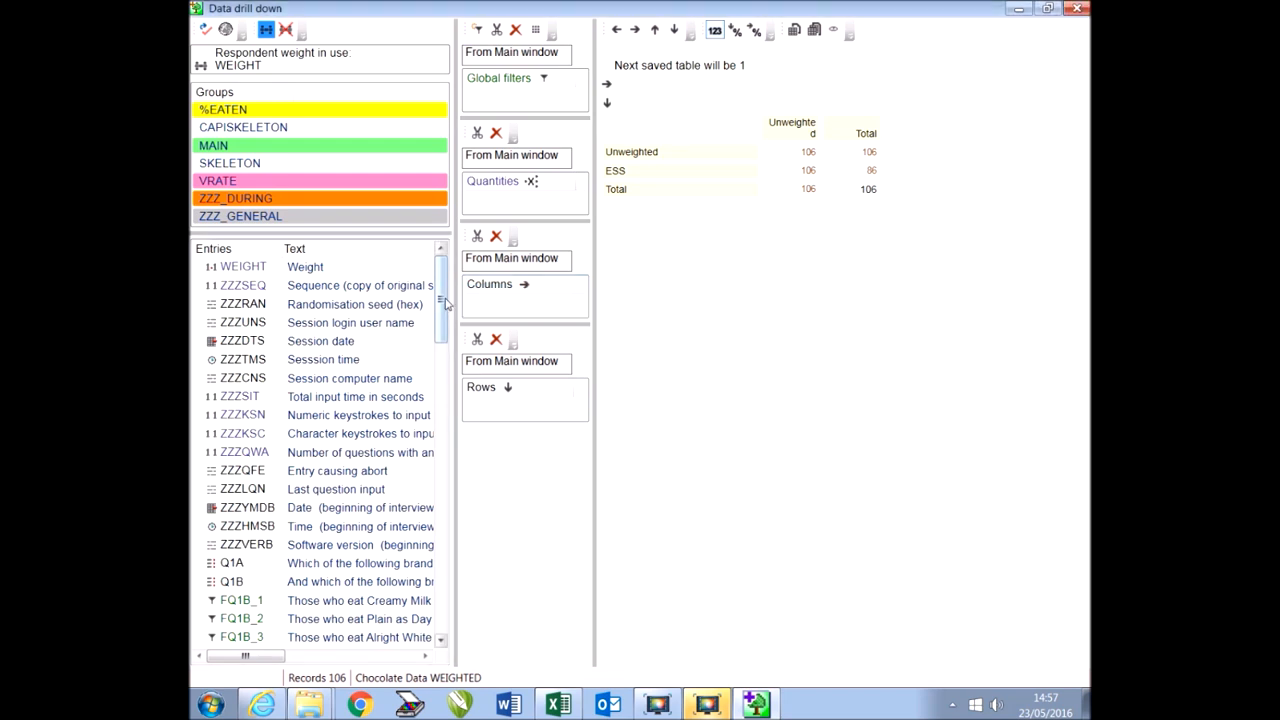
Place AGE and GENDER as the table rows and show column percentages
{"action": "scroll", "coordinate": [423, 474], "scroll_direction": "down", "scroll_amount": 13}
{"action": "scroll", "coordinate": [425, 480], "scroll_direction": "down", "scroll_amount": 3}
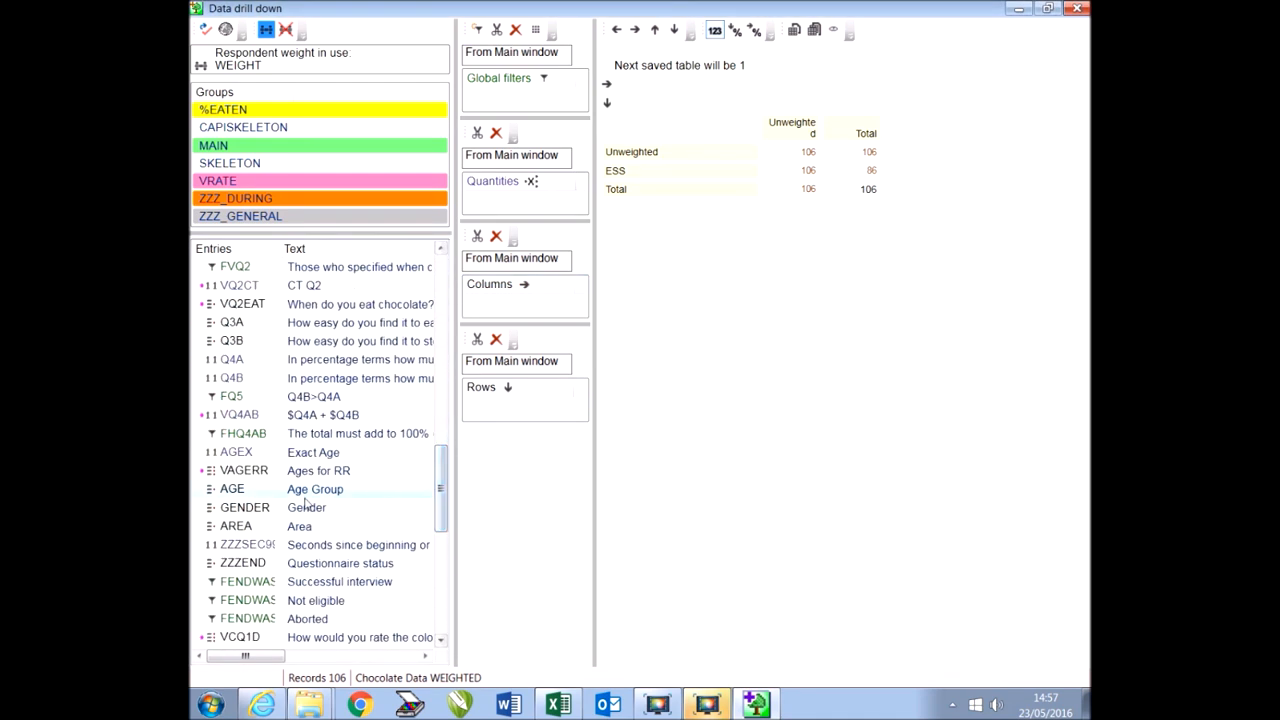
{"action": "left_click", "coordinate": [232, 492]}
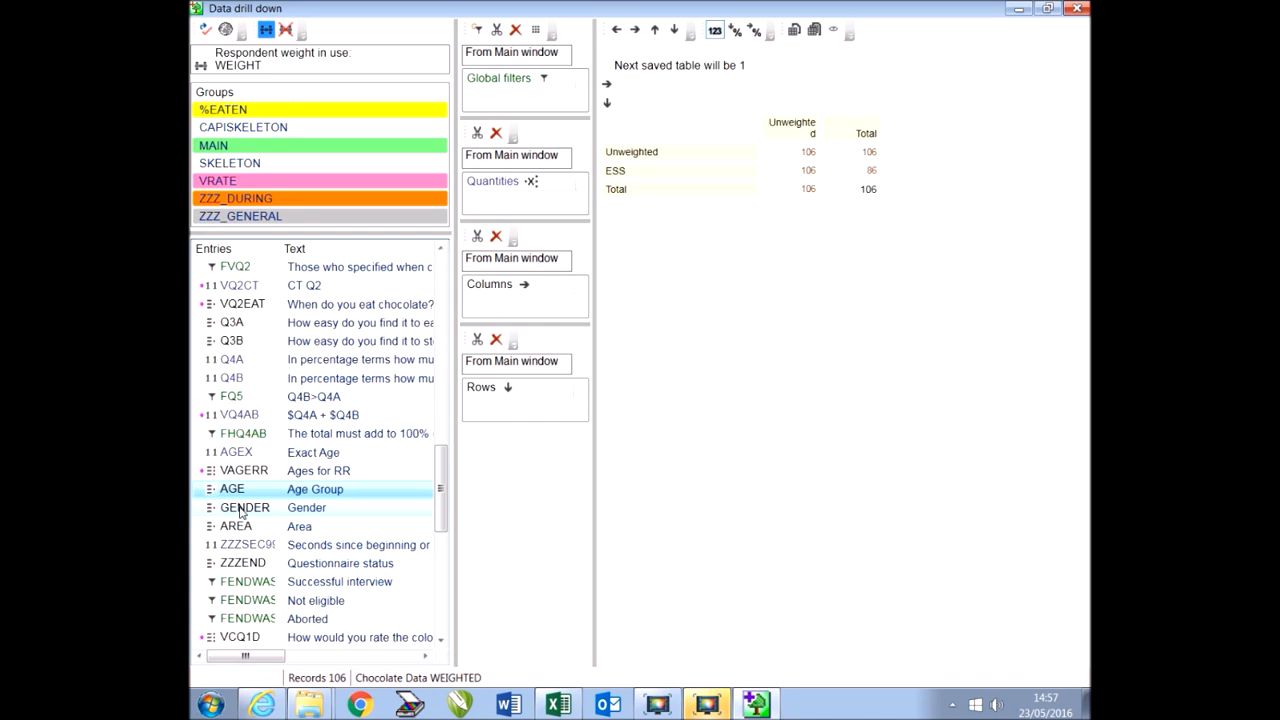
{"action": "left_click_drag", "start_coordinate": [241, 512], "coordinate": [482, 422]}
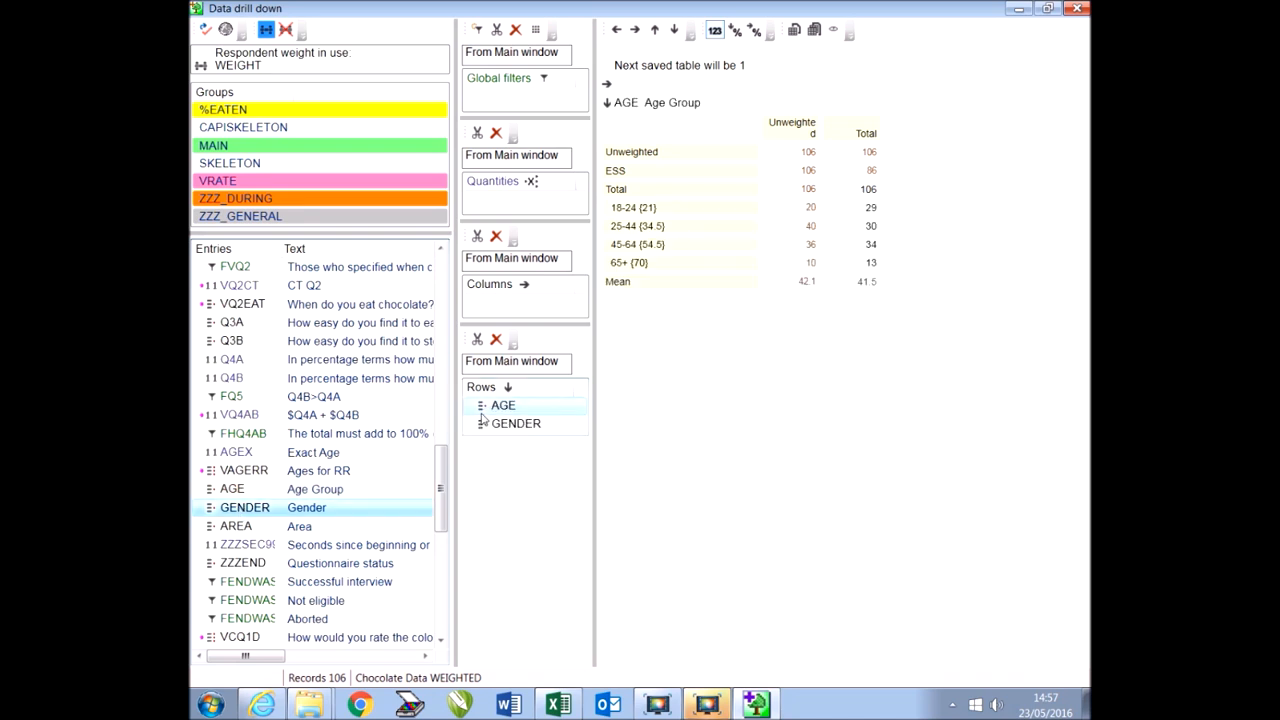
{"action": "left_click", "coordinate": [735, 31]}
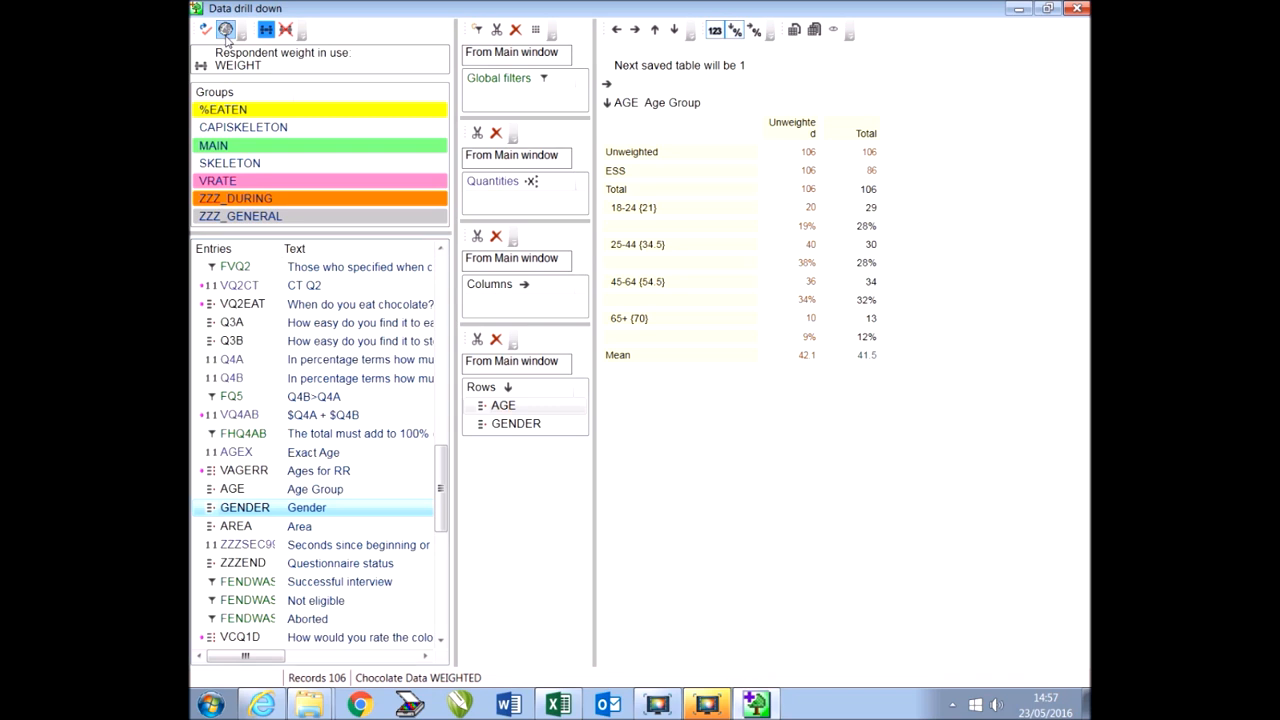
Set the global table options to 2 decimal places for percentages and a column label width of 10
{"action": "left_click", "coordinate": [225, 31]}
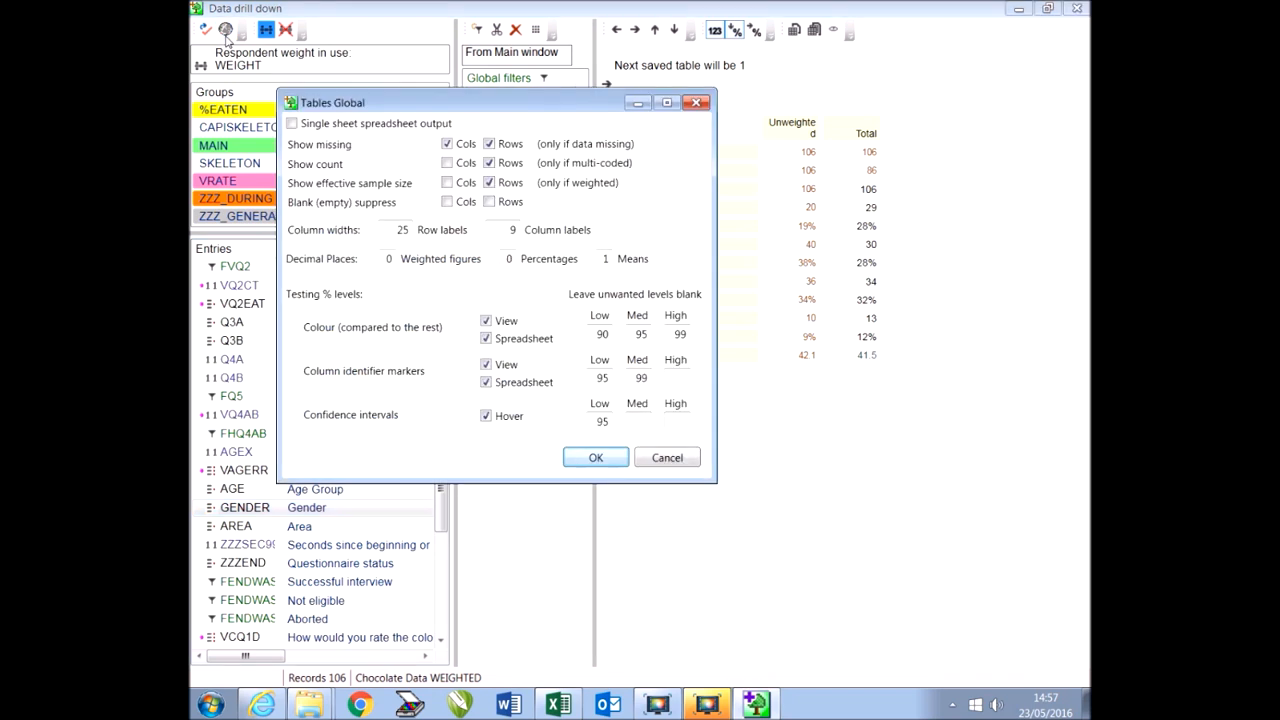
{"action": "left_click", "coordinate": [511, 259]}
{"action": "type", "text": "2"}
{"action": "double_click", "coordinate": [512, 229]}
{"action": "type", "text": "10"}
{"action": "left_click", "coordinate": [600, 455]}
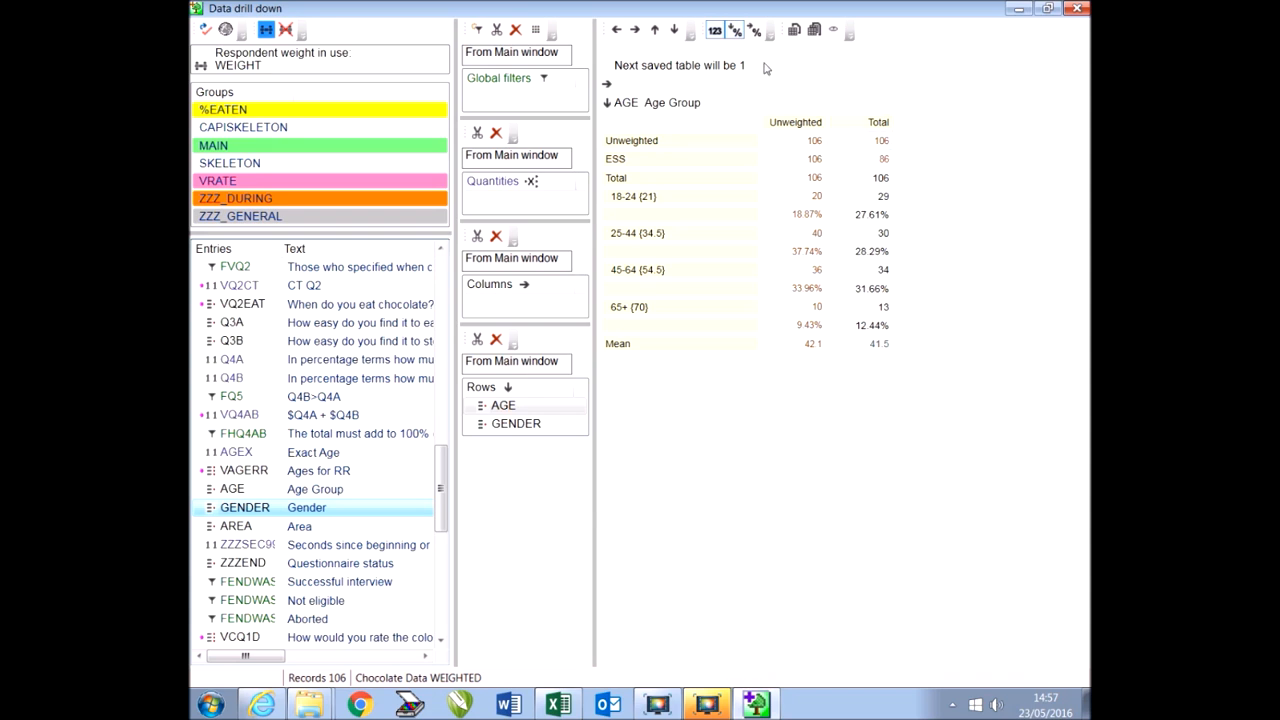
Review the age and gender tables with counts hidden and shown, and compare the age table with respondent weighting off and on
{"action": "left_click", "coordinate": [715, 31]}
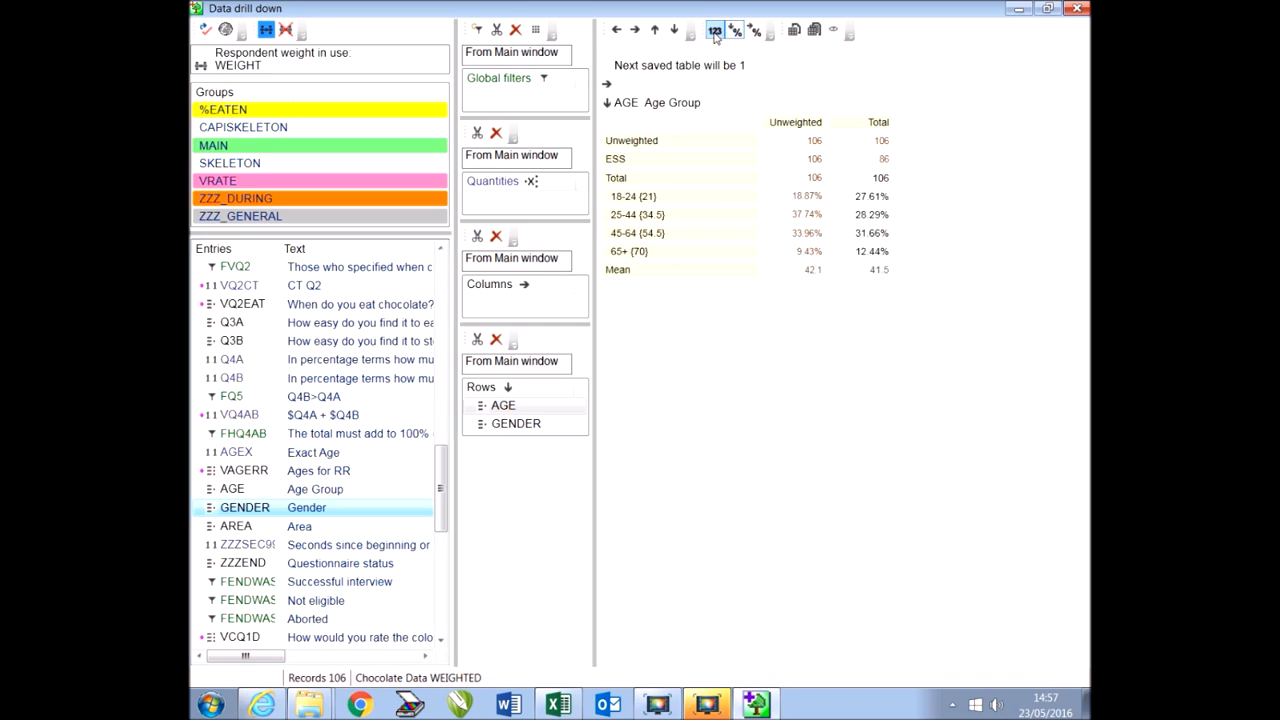
{"action": "left_click", "coordinate": [715, 31]}
{"action": "left_click", "coordinate": [655, 30]}
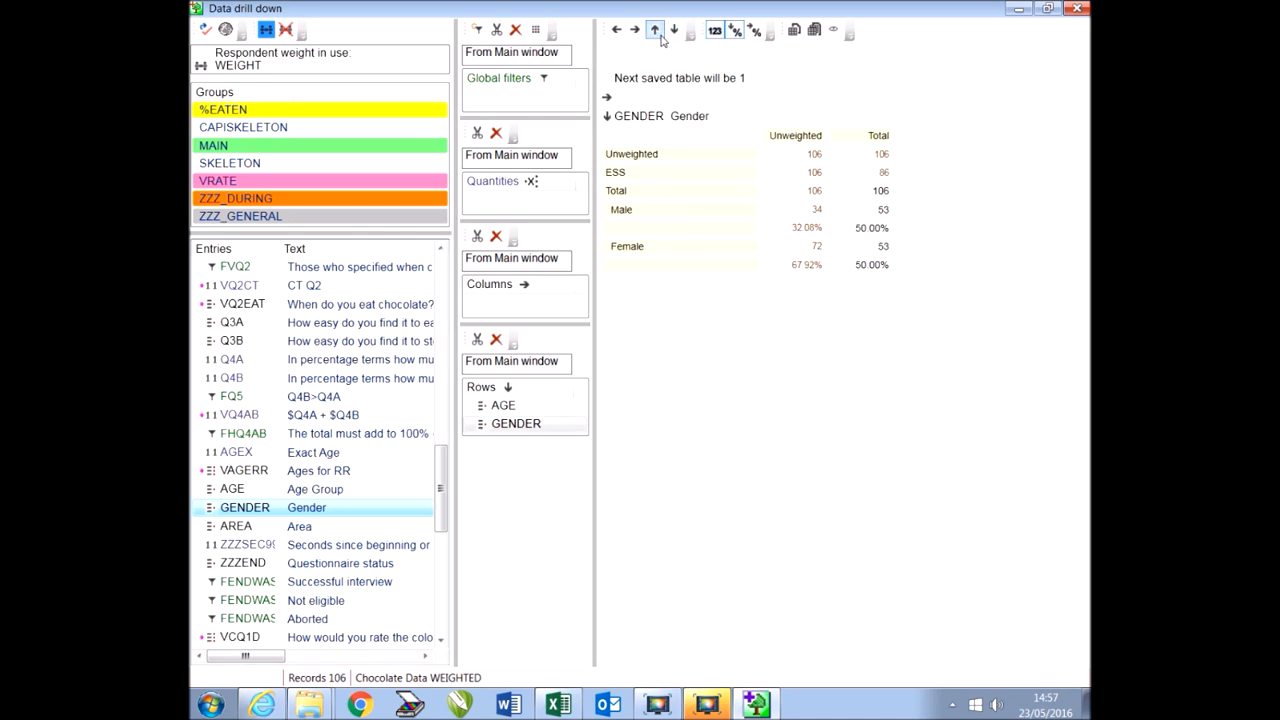
{"action": "left_click", "coordinate": [672, 32]}
{"action": "left_click", "coordinate": [655, 31]}
{"action": "left_click", "coordinate": [656, 33]}
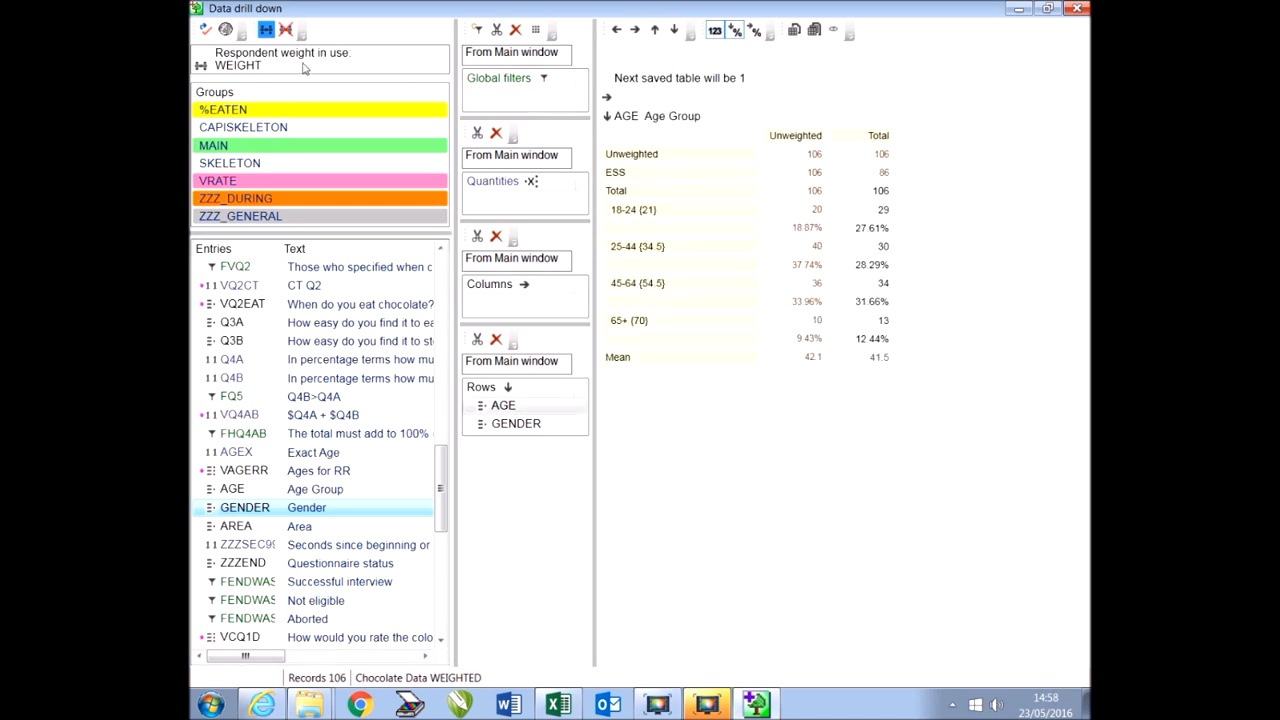
{"action": "left_click", "coordinate": [285, 31]}
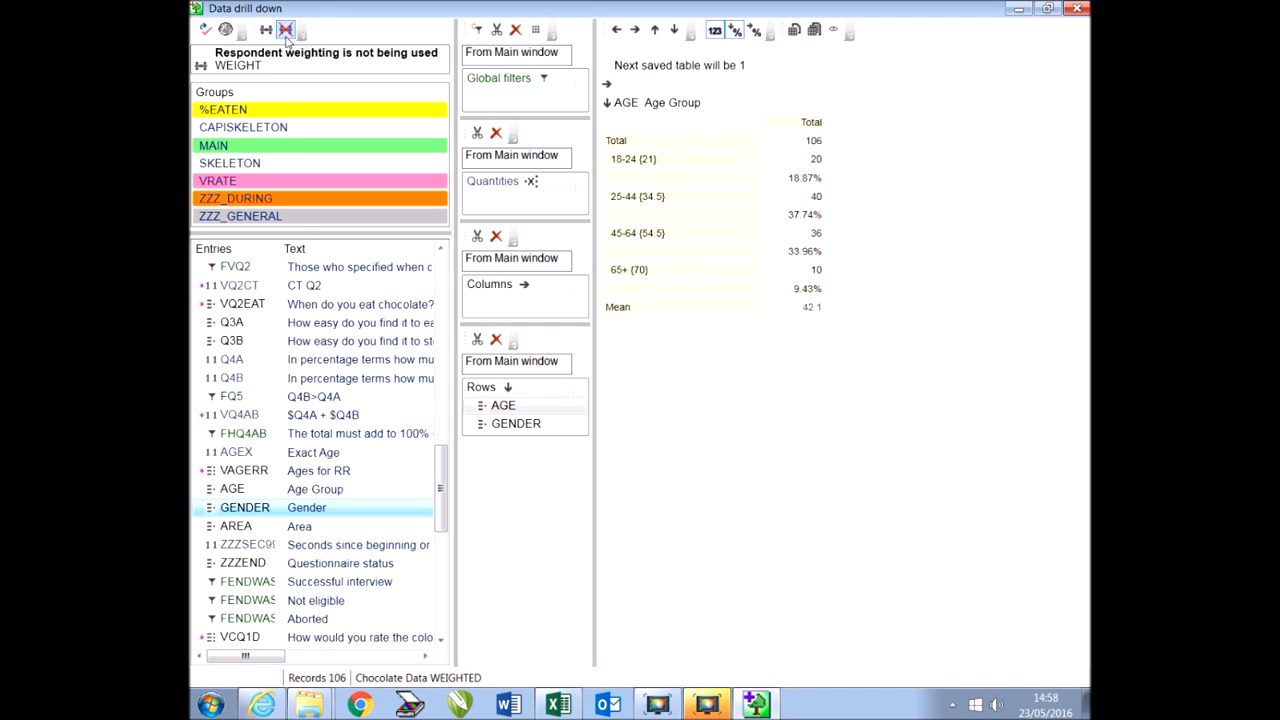
{"action": "left_click", "coordinate": [266, 29]}
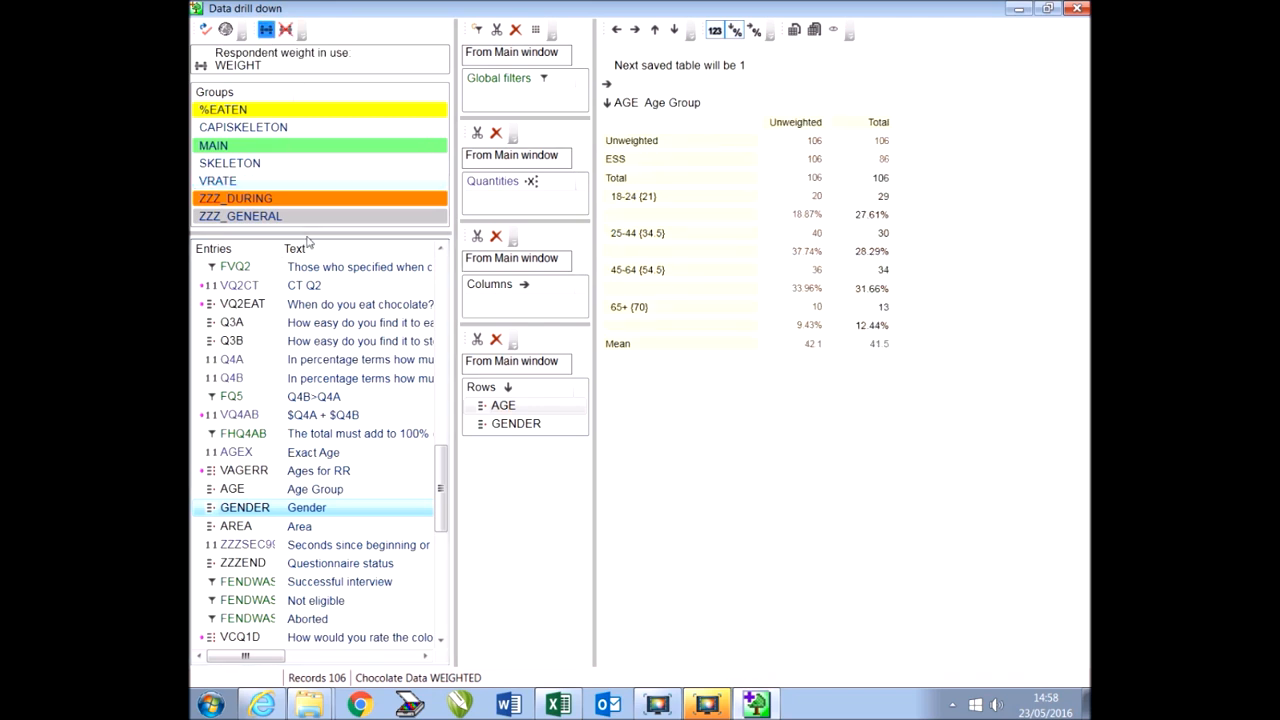
Add AREA as the table columns and look across the area breakdown of the age groups
{"action": "left_click_drag", "start_coordinate": [252, 530], "coordinate": [484, 306]}
{"action": "left_click_drag", "start_coordinate": [900, 412], "coordinate": [779, 408]}
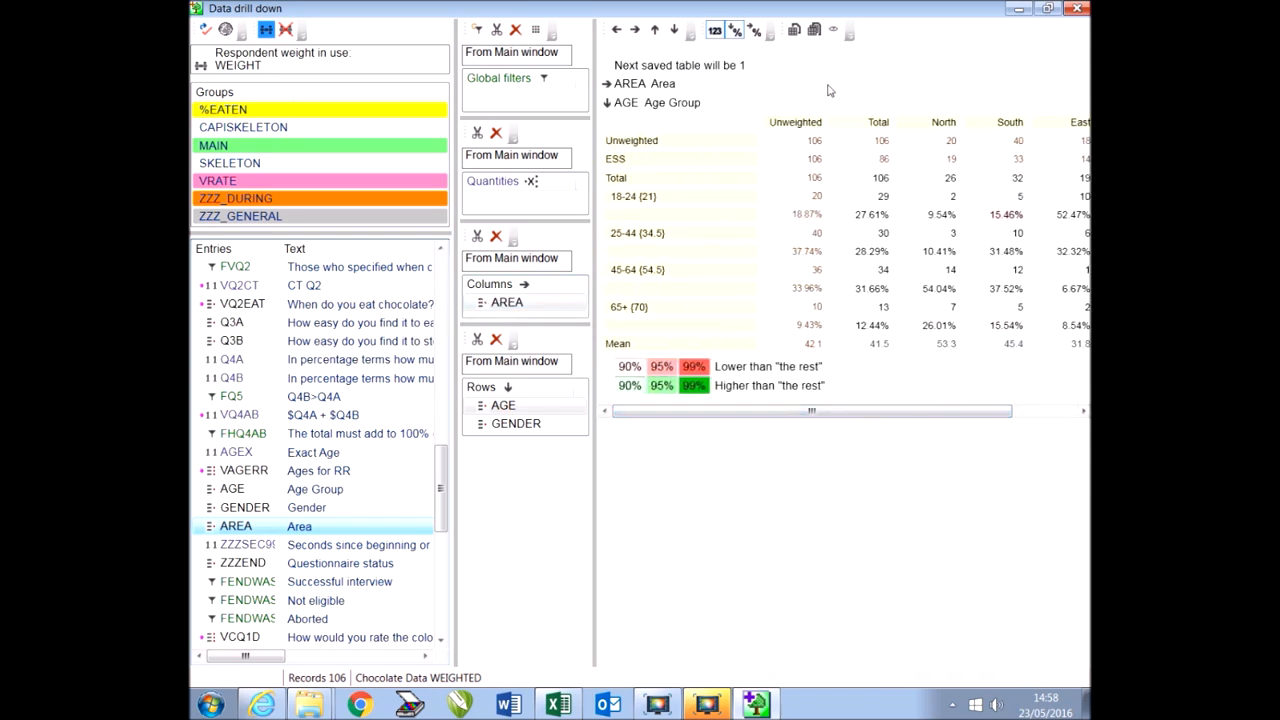